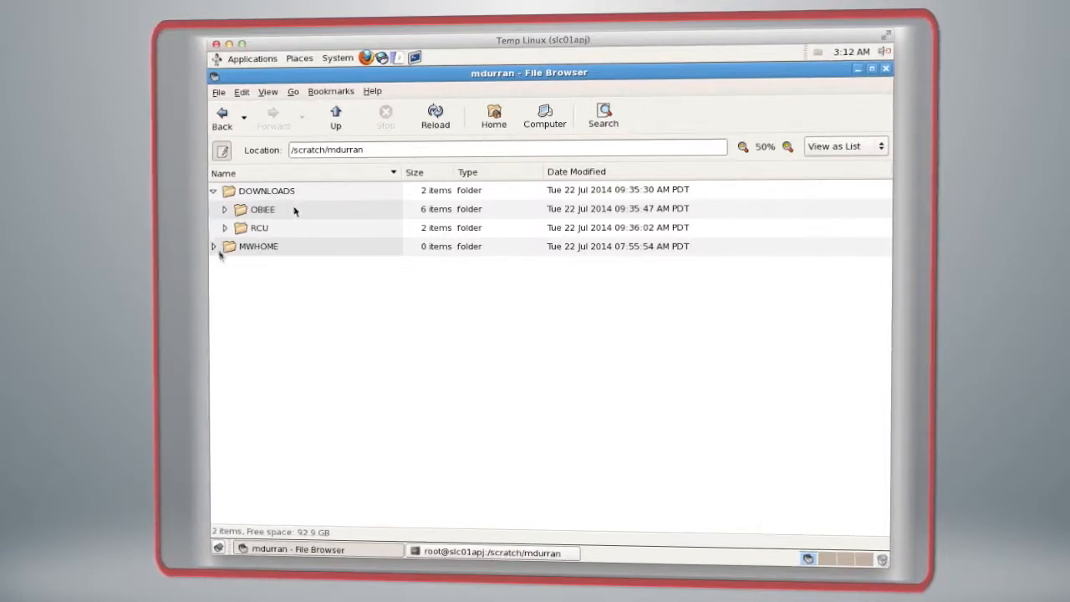
Step: Check the contents of the MWHOME folder and expand the RCU download folder down to rcuHome's bin folder
{"action": "left_click", "coordinate": [212, 246]}
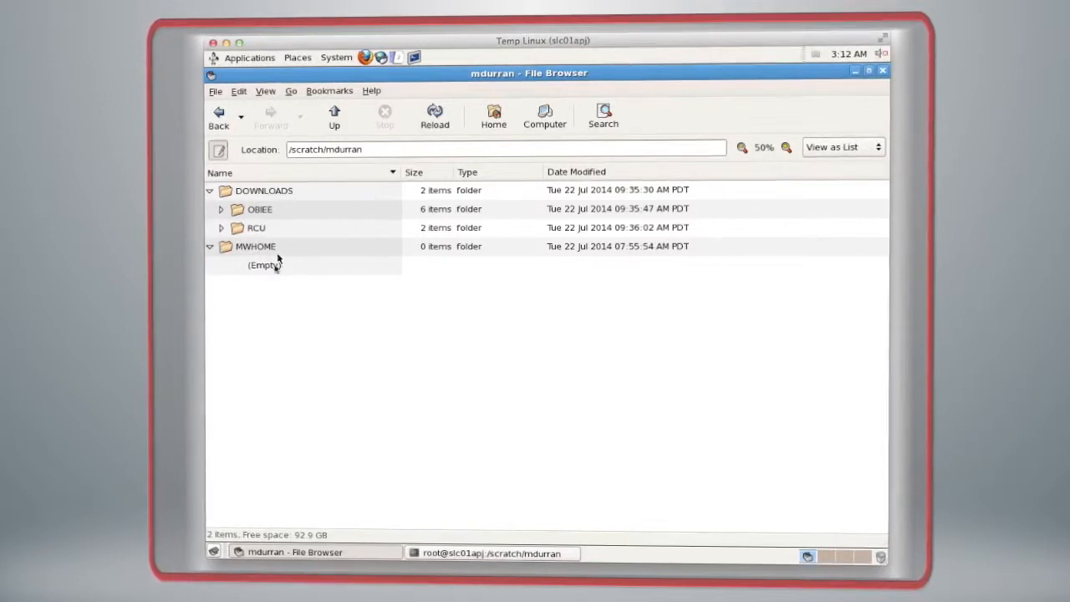
{"action": "left_click", "coordinate": [209, 247]}
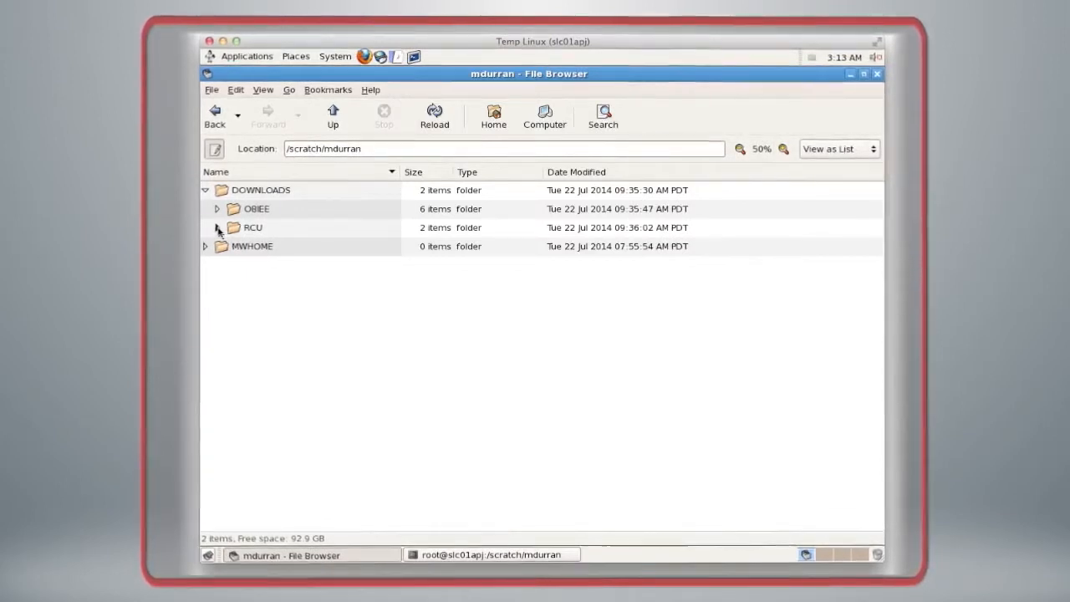
{"action": "left_click", "coordinate": [216, 227]}
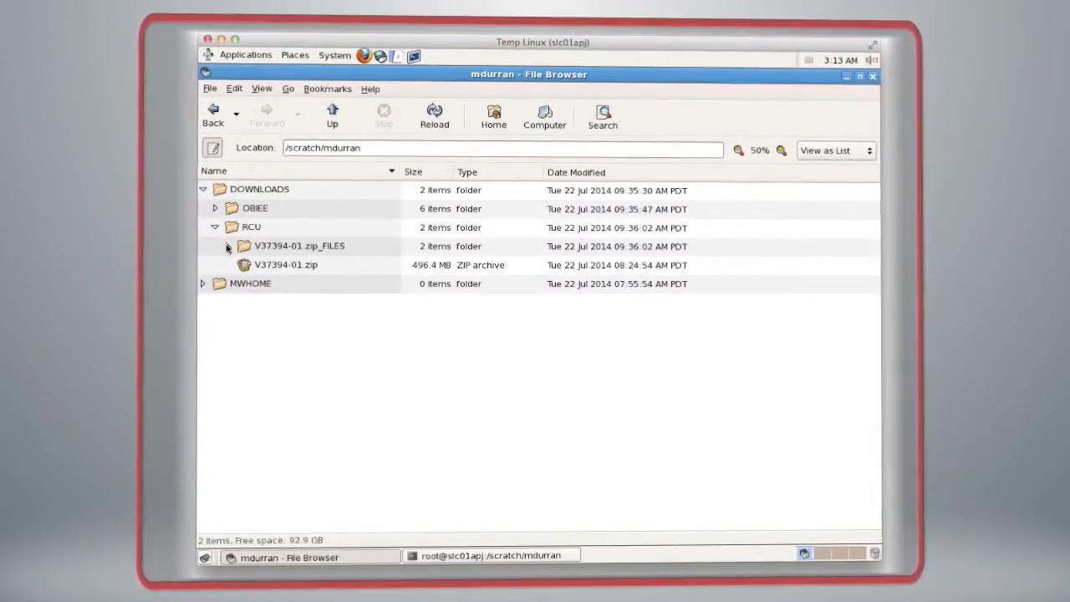
{"action": "left_click", "coordinate": [228, 245]}
{"action": "left_click", "coordinate": [239, 264]}
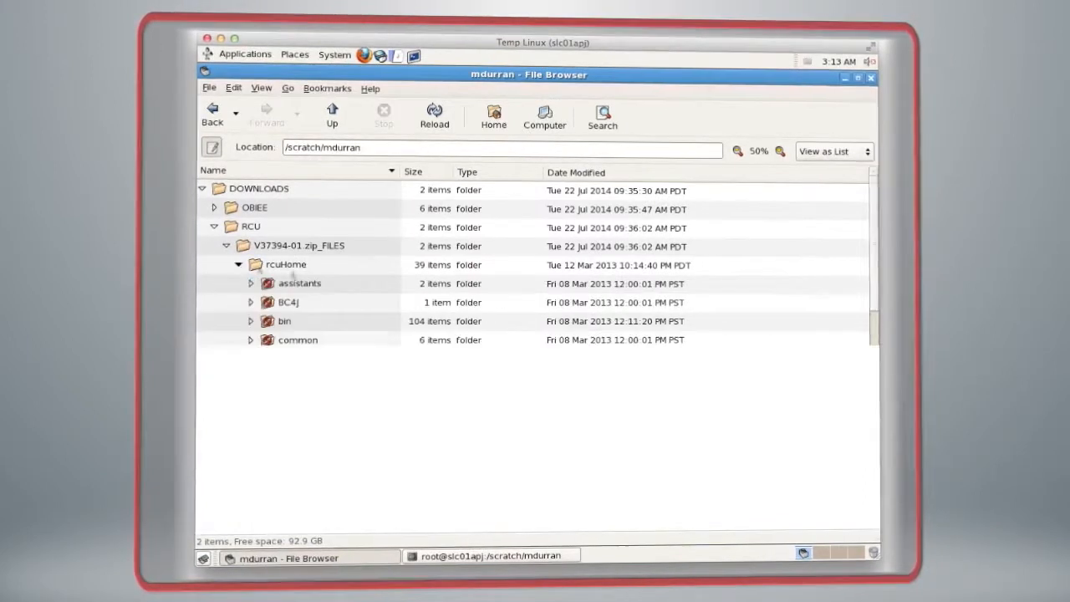
{"action": "left_click", "coordinate": [250, 321]}
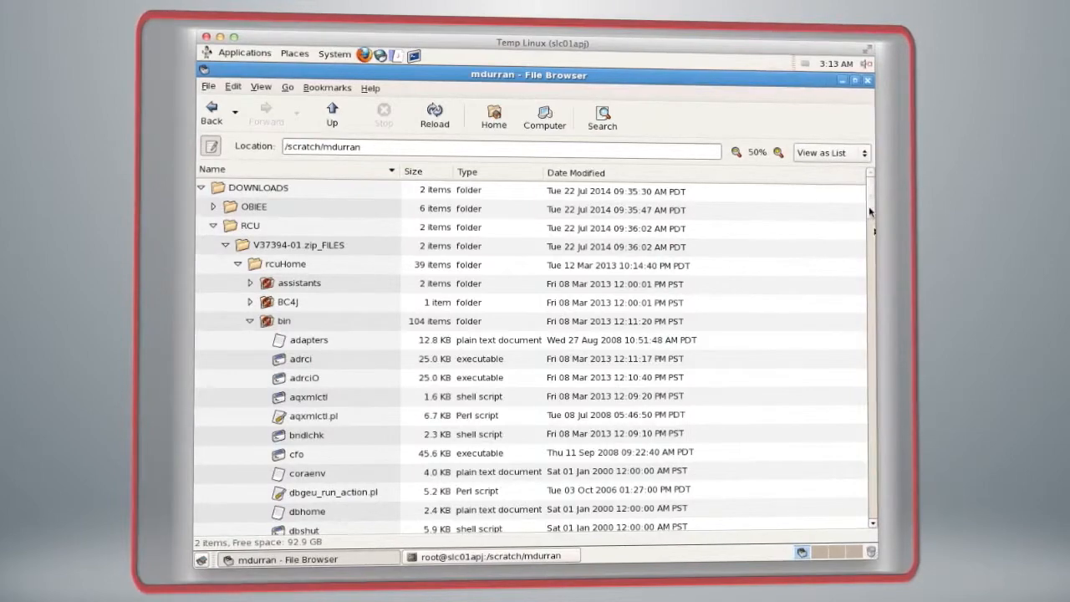
Step: Run the rcu shell script from the bin folder and choose Create as the repository operation
{"action": "left_click_drag", "start_coordinate": [869, 215], "coordinate": [869, 386]}
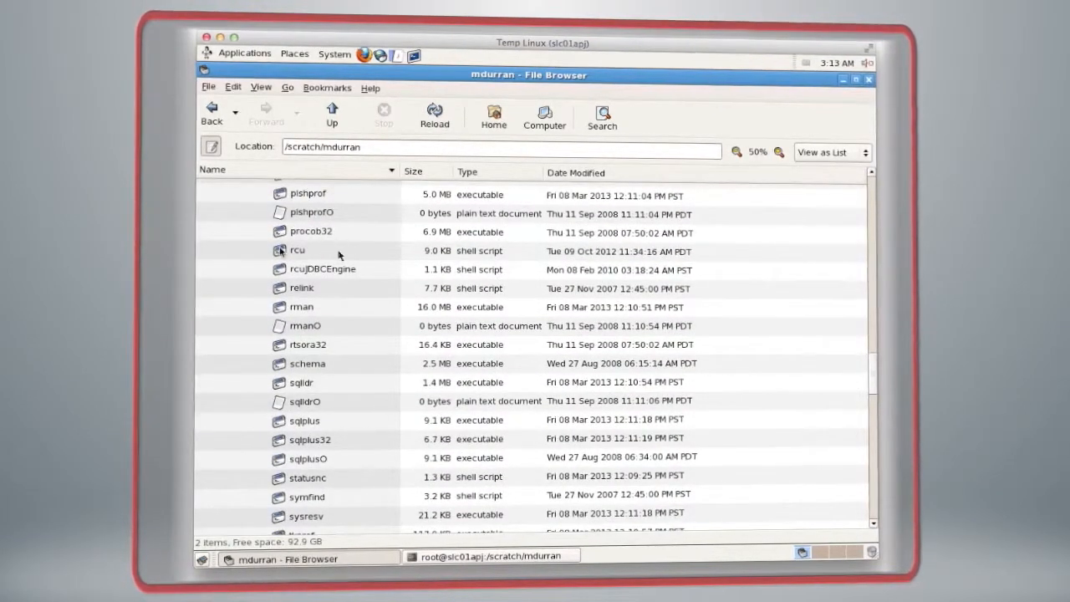
{"action": "left_click", "coordinate": [282, 251]}
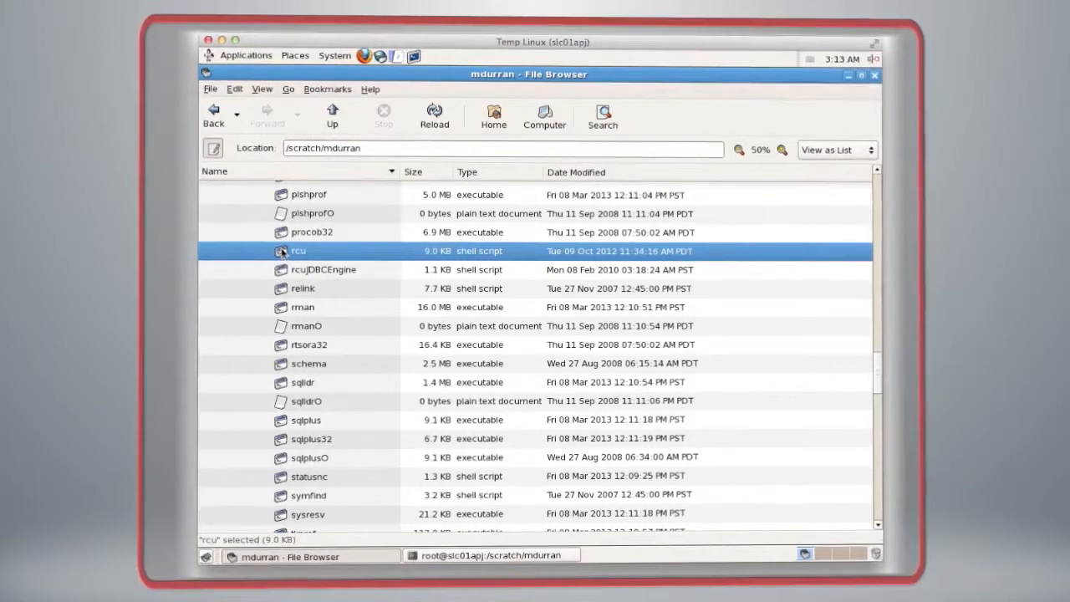
{"action": "double_click", "coordinate": [282, 251]}
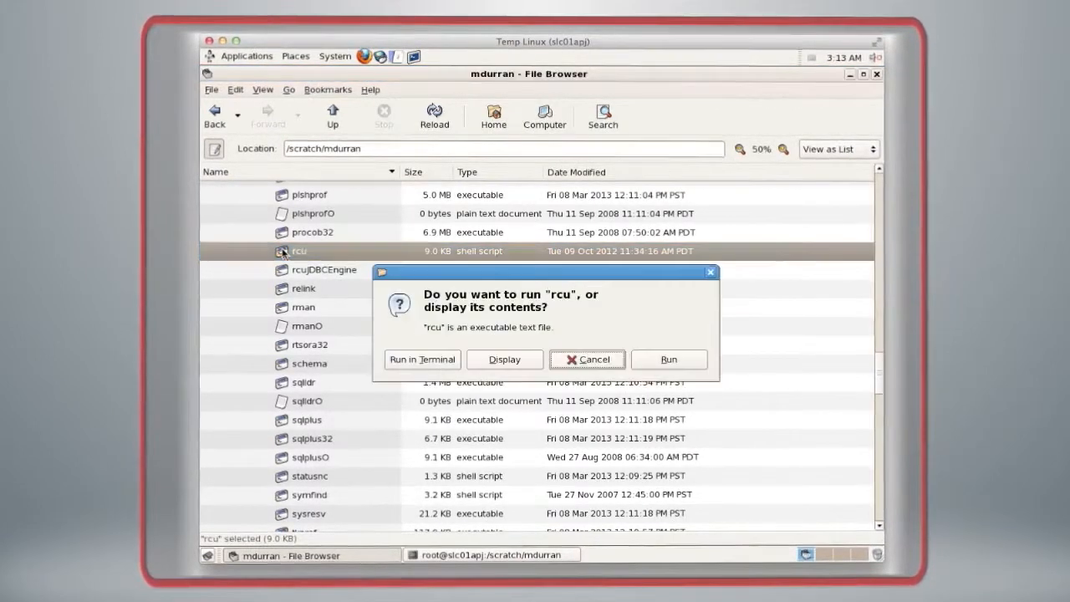
{"action": "left_click", "coordinate": [691, 360]}
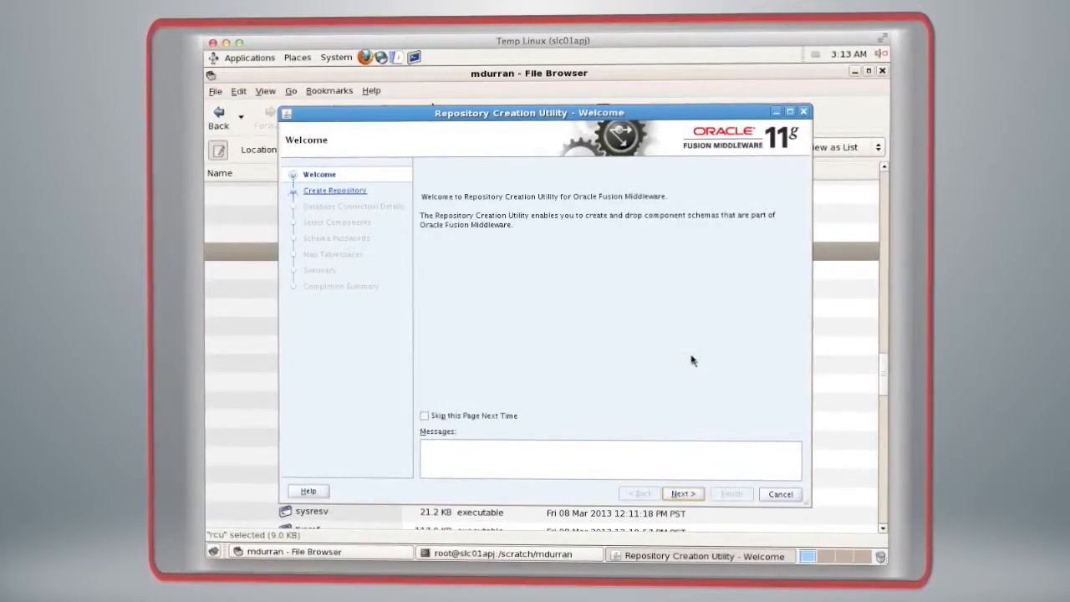
{"action": "left_click", "coordinate": [681, 495]}
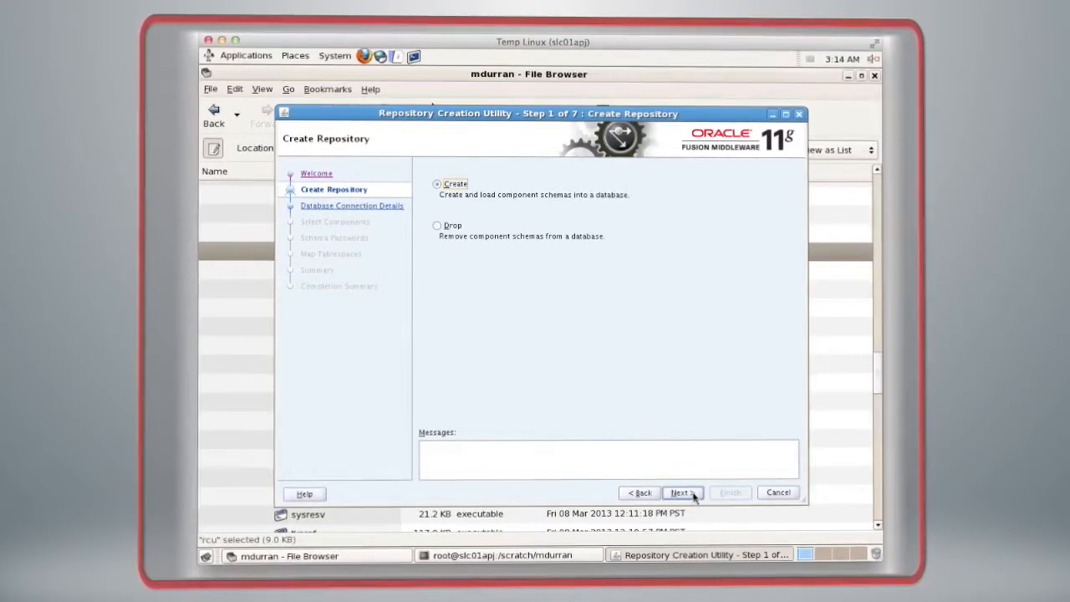
{"action": "left_click", "coordinate": [693, 495]}
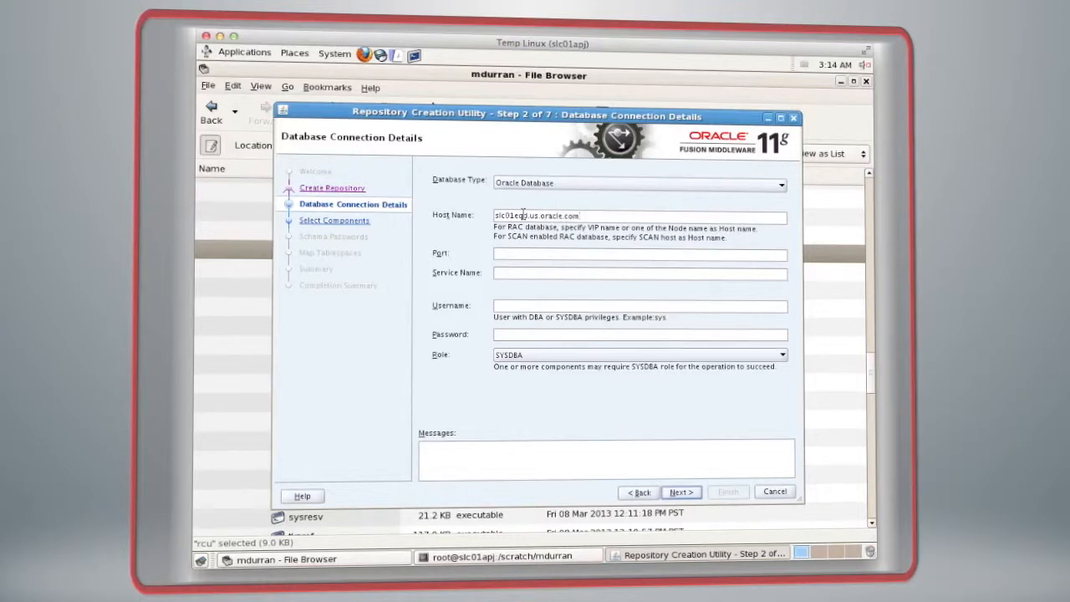
Step: Connect to host slc01eqd.us.oracle.com on port 1521, service orcl.us.oracle.com, as sys with the SYSDBA role and database password, accepting the prerequisite check
{"action": "left_click", "coordinate": [519, 254]}
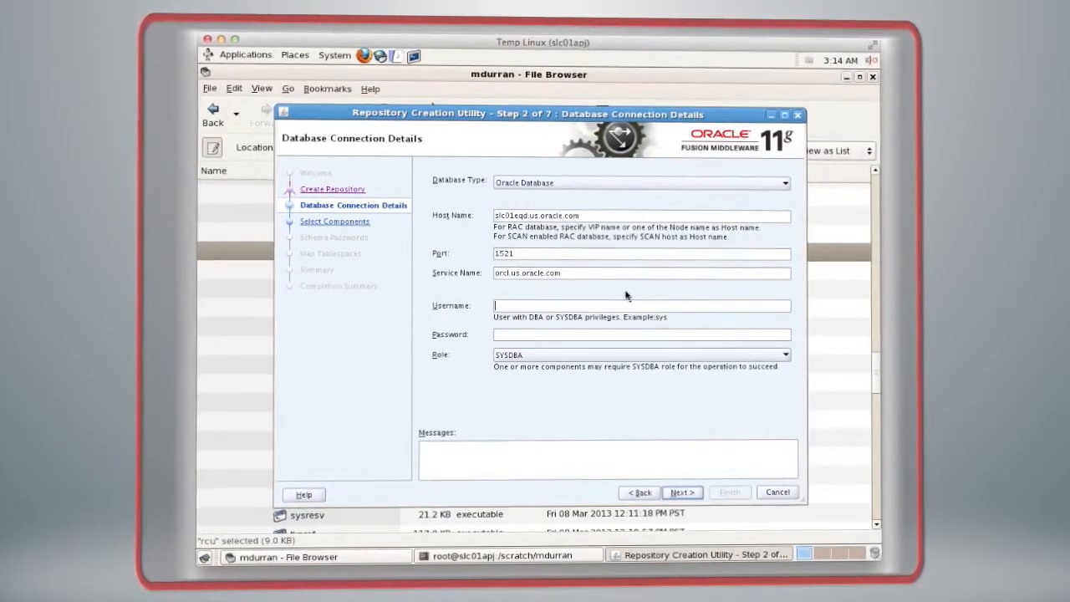
{"action": "type", "text": "sys"}
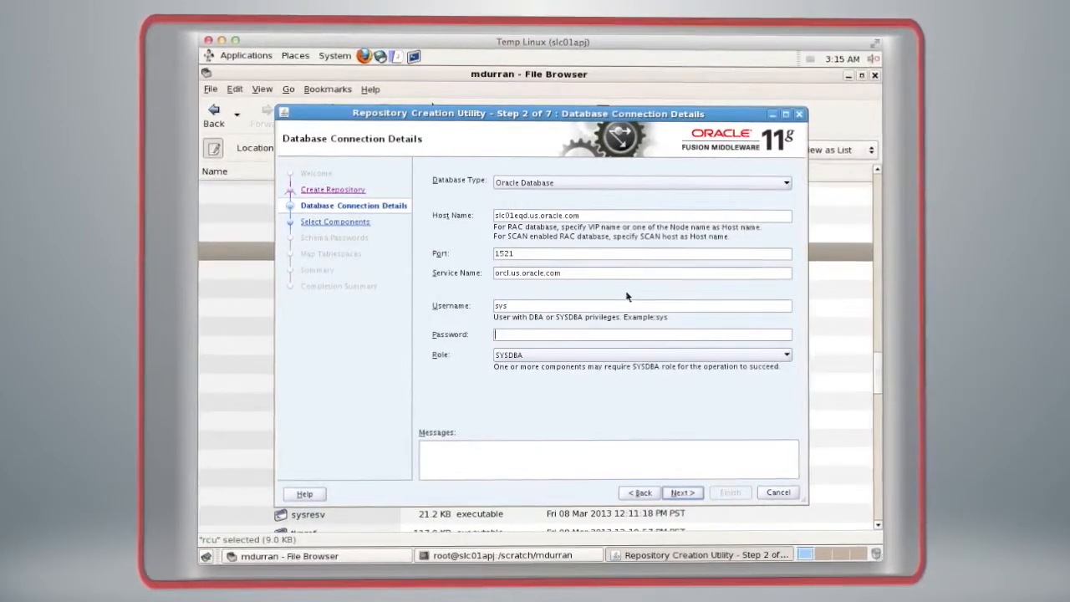
{"action": "key", "text": "Tab"}
{"action": "type", "text": "welcome1"}
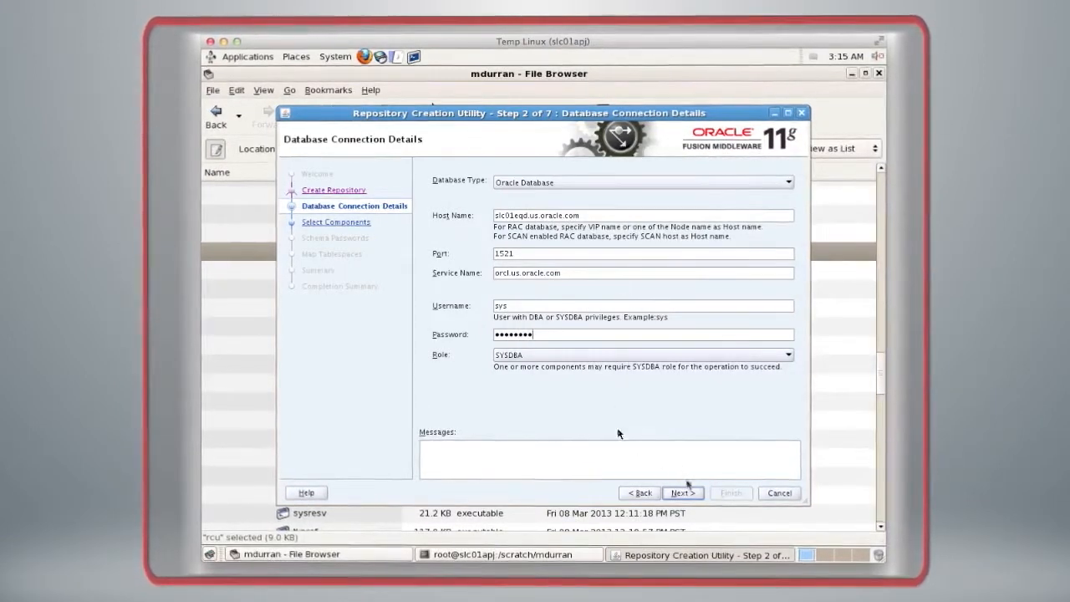
{"action": "left_click", "coordinate": [692, 494]}
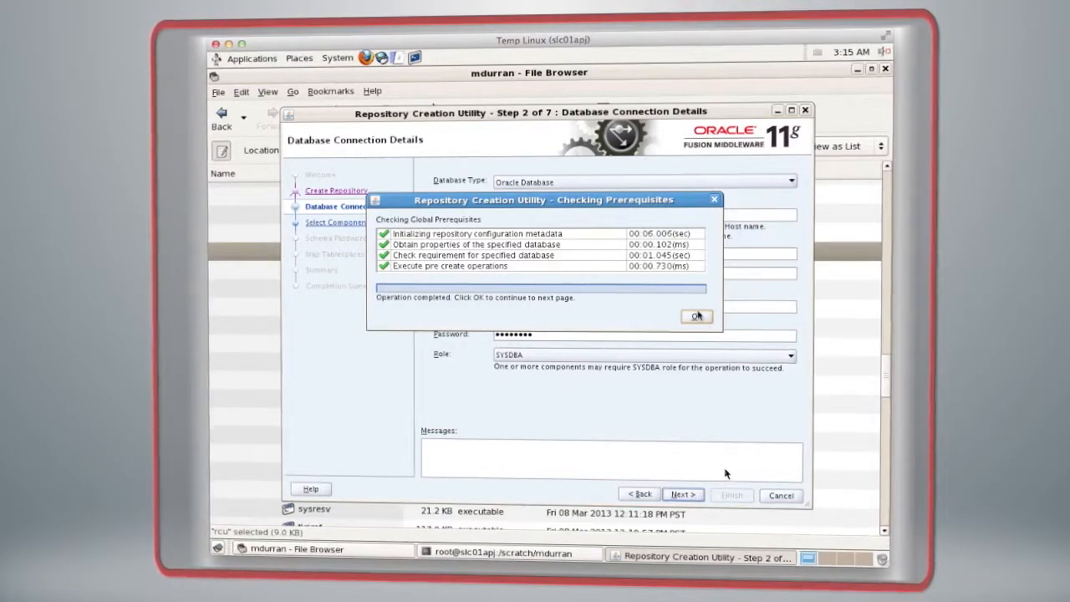
{"action": "left_click", "coordinate": [697, 316]}
Step: Create the new prefix OU, select the Oracle Business Intelligence component, and accept the component prerequisite check
{"action": "left_click", "coordinate": [683, 494]}
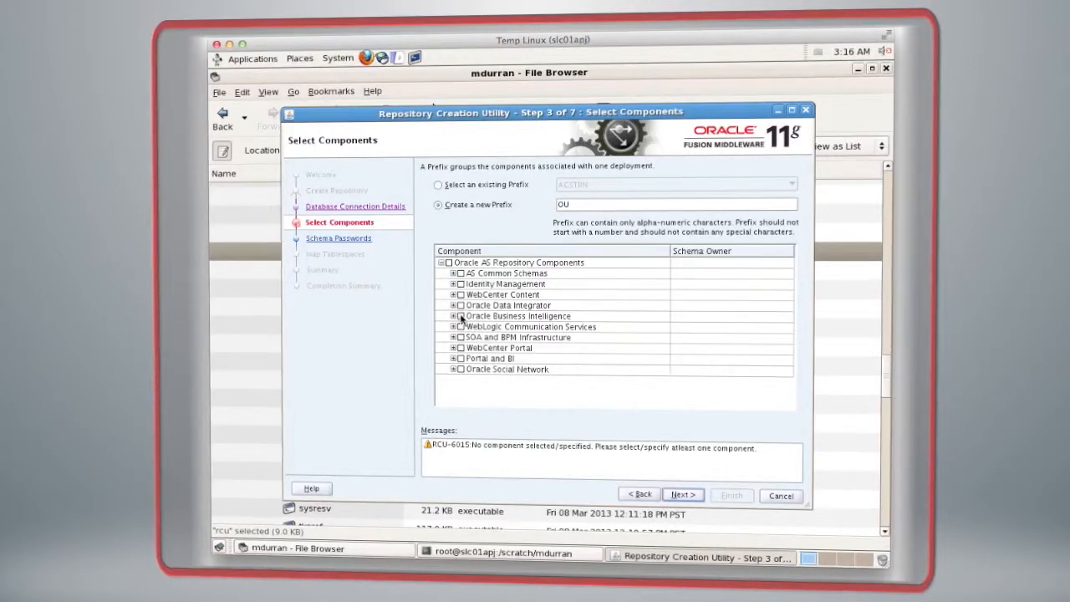
{"action": "left_click", "coordinate": [461, 316]}
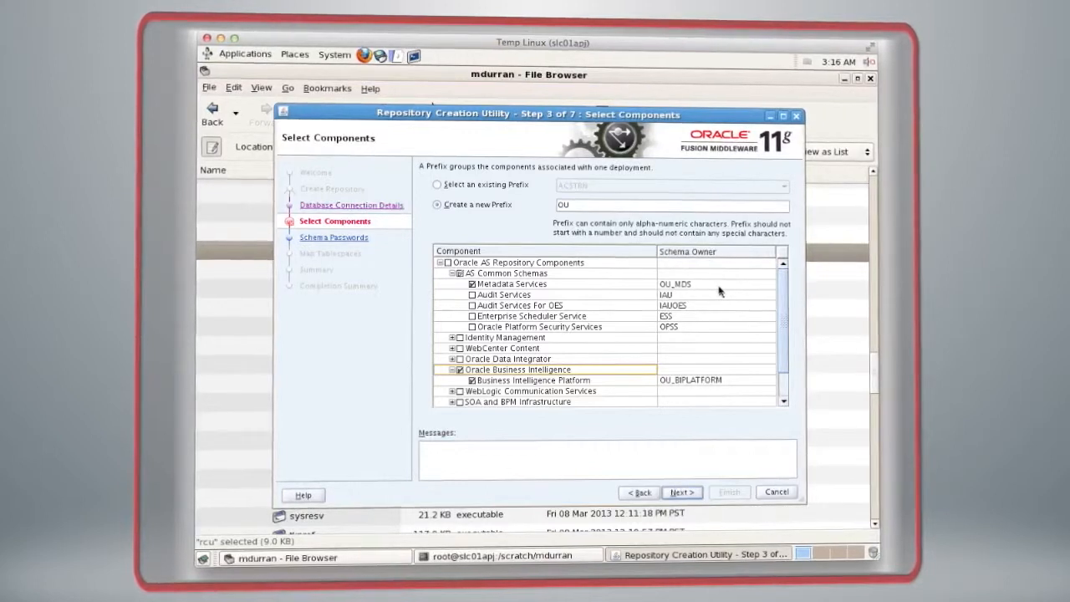
{"action": "left_click", "coordinate": [679, 492]}
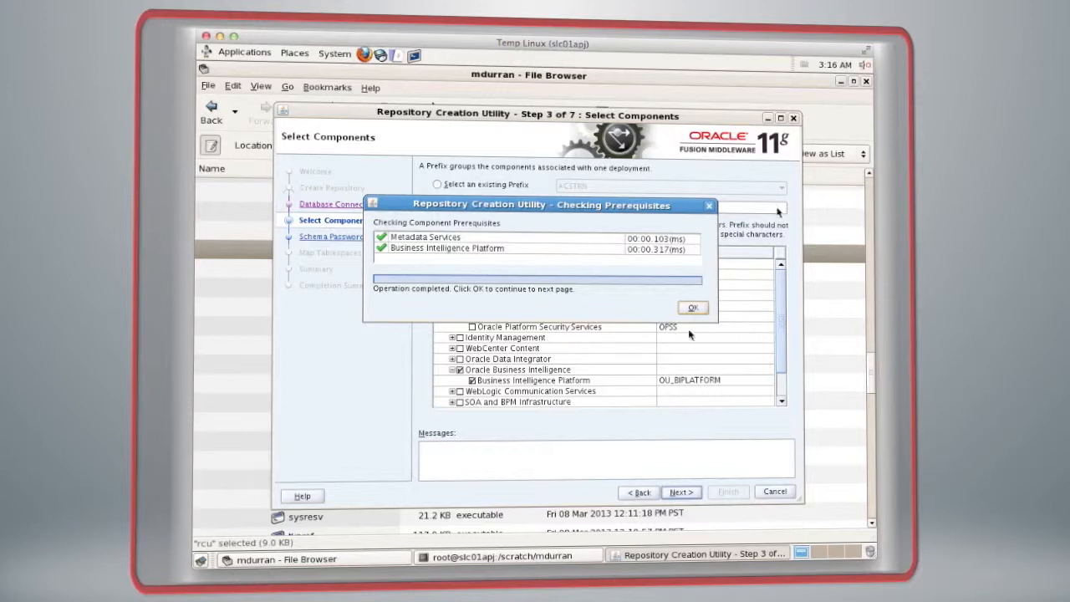
{"action": "left_click", "coordinate": [693, 307]}
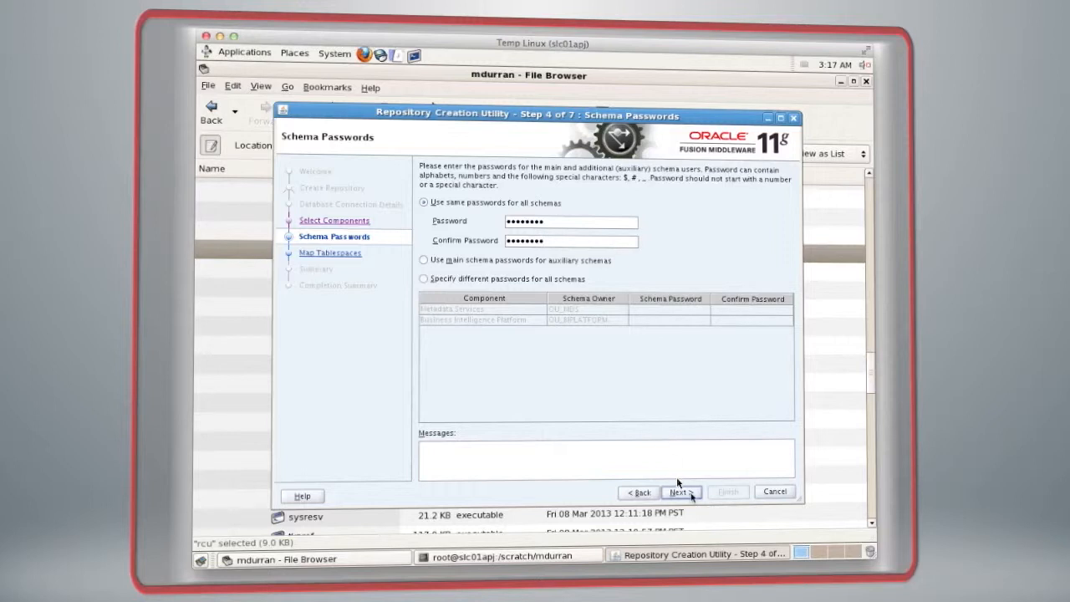
Step: Use the same schema password for all schemas and create the default tablespaces for the selected components
{"action": "left_click", "coordinate": [692, 497]}
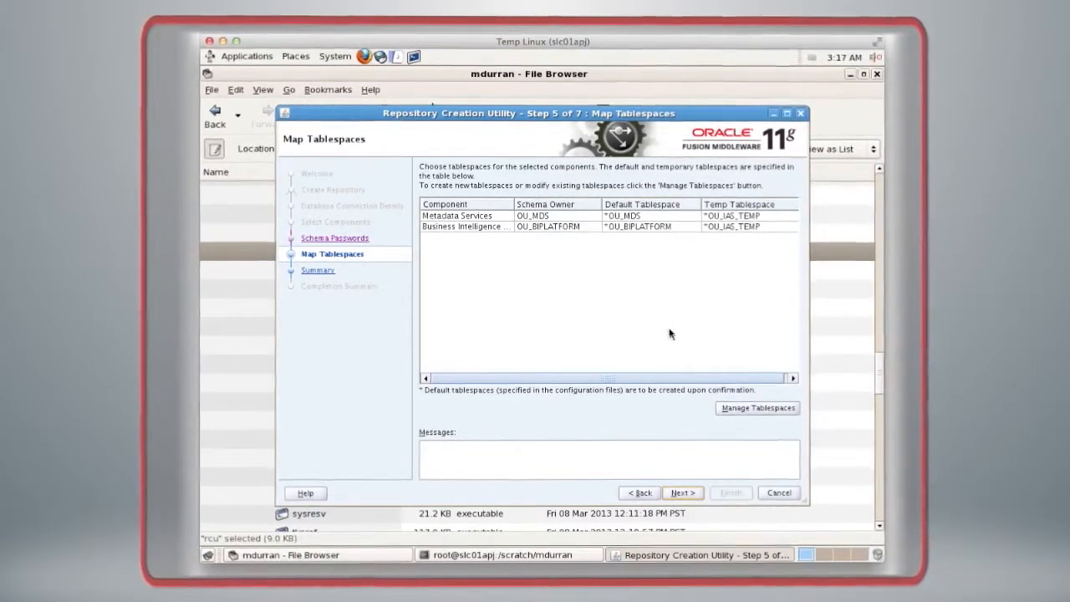
{"action": "left_click", "coordinate": [692, 495]}
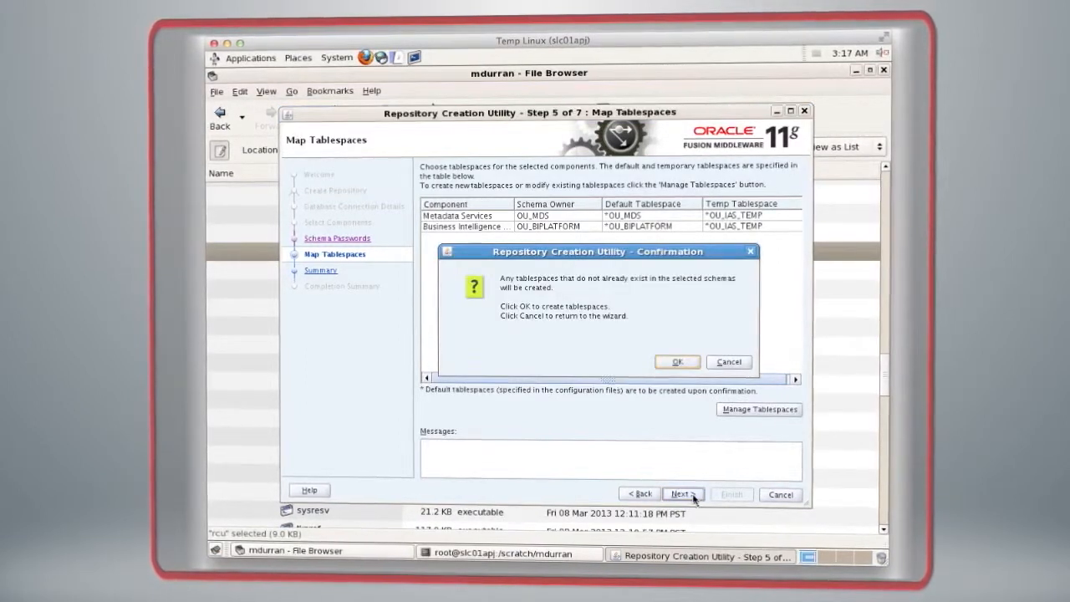
{"action": "left_click", "coordinate": [678, 364]}
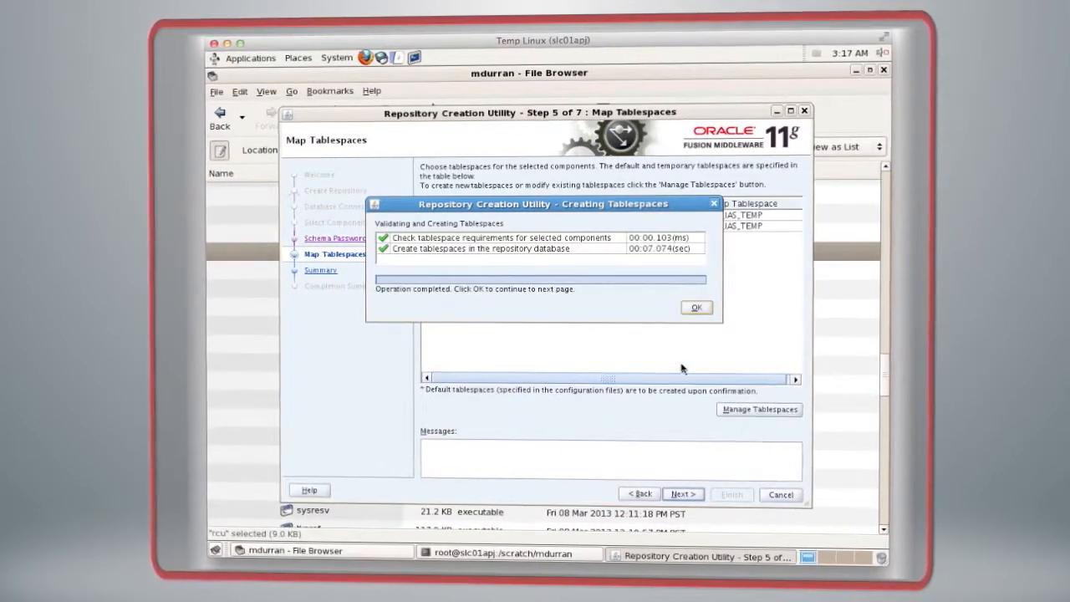
{"action": "left_click", "coordinate": [693, 308]}
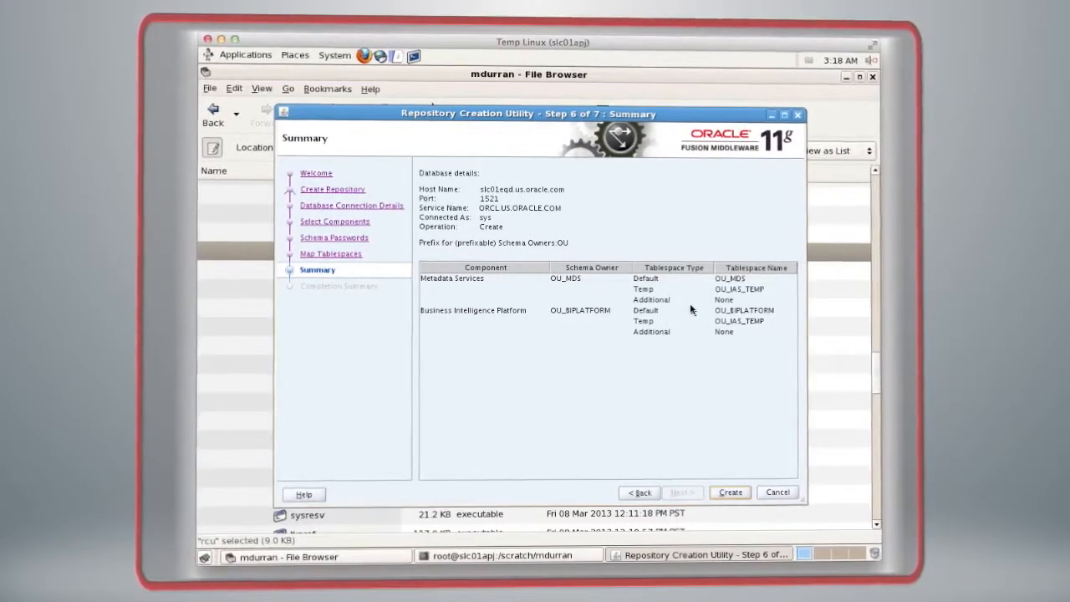
Step: Create the repository schemas from the summary and close the Repository Creation Utility
{"action": "left_click", "coordinate": [733, 493]}
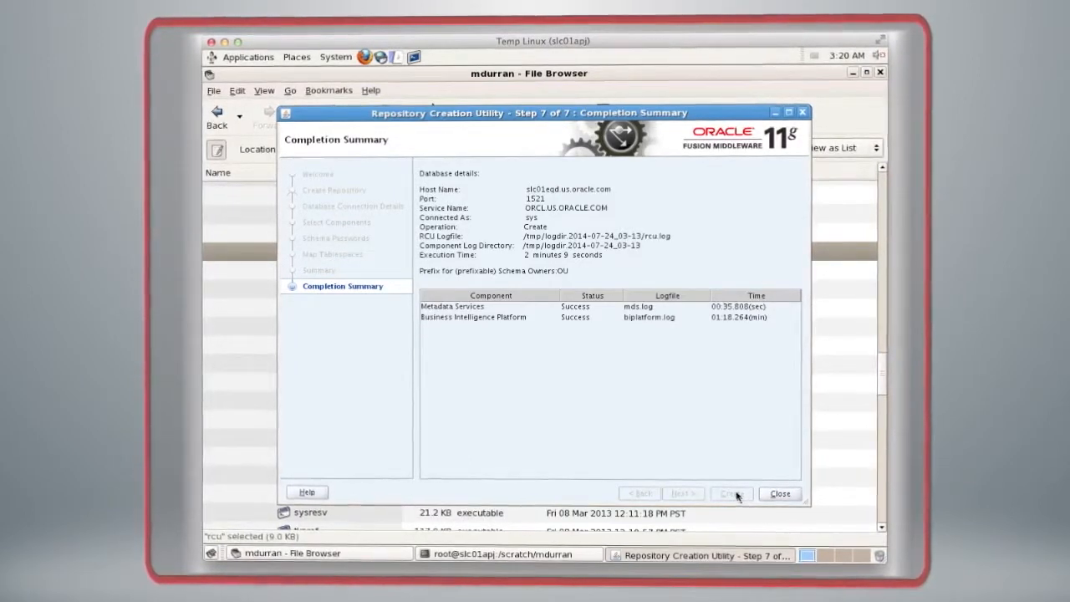
{"action": "left_click", "coordinate": [779, 493]}
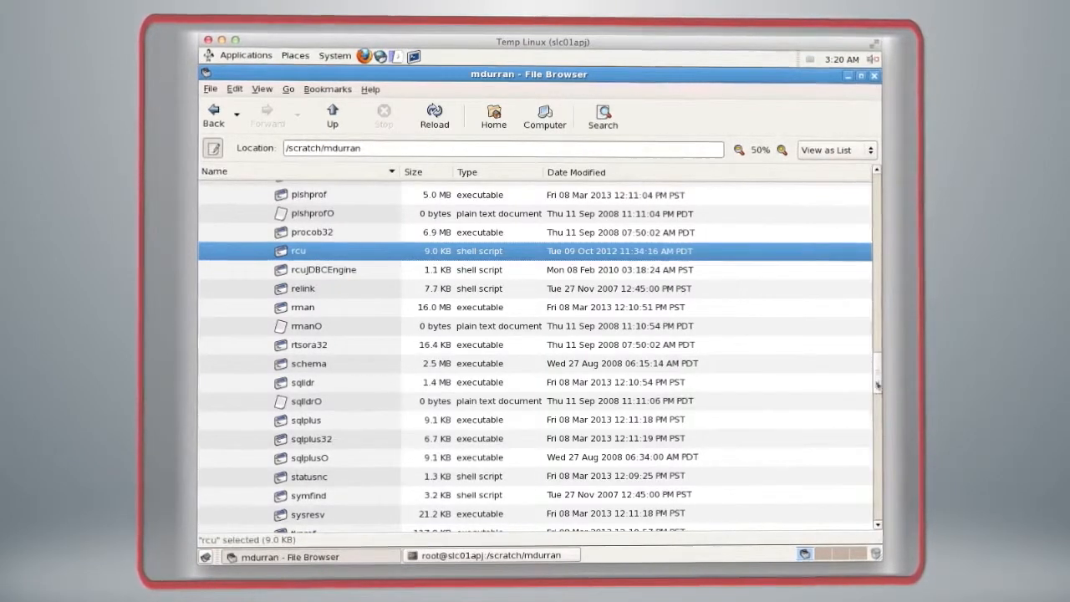
Step: Collapse the bin and RCU folders in the file listing
{"action": "left_click_drag", "start_coordinate": [876, 385], "coordinate": [872, 195]}
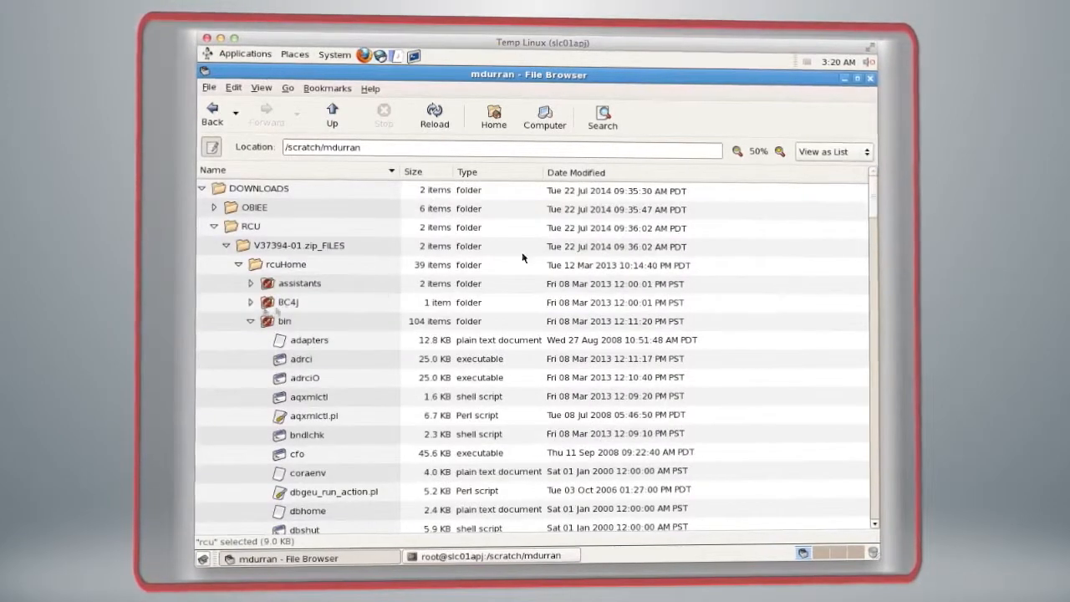
{"action": "left_click", "coordinate": [251, 322]}
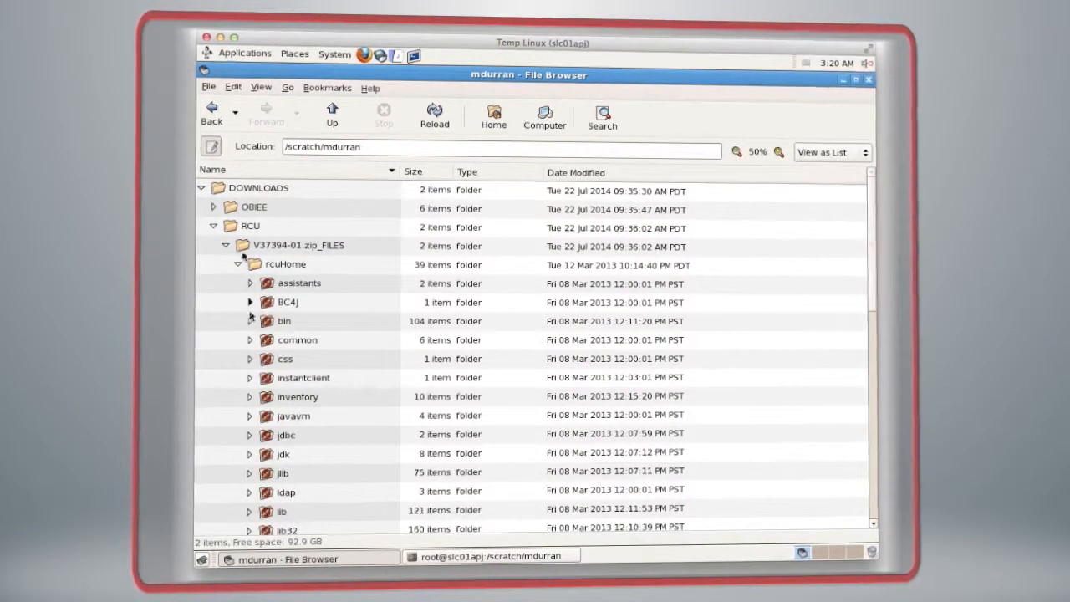
{"action": "left_click", "coordinate": [213, 226]}
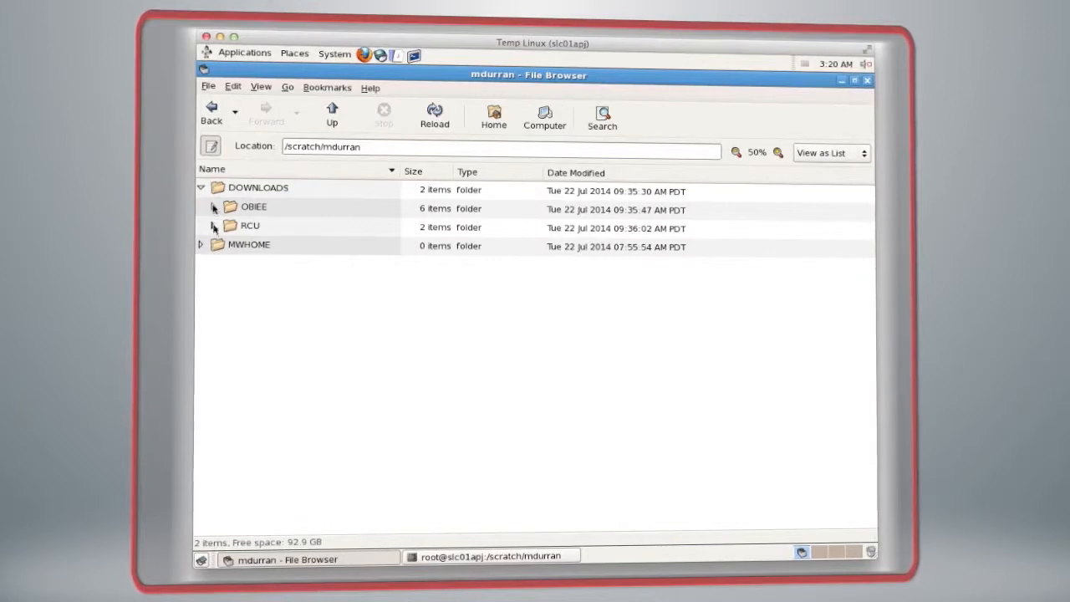
Step: Run the runInstaller script from the Disk1 folder of OBIEE's bishiphome directory
{"action": "left_click", "coordinate": [213, 206]}
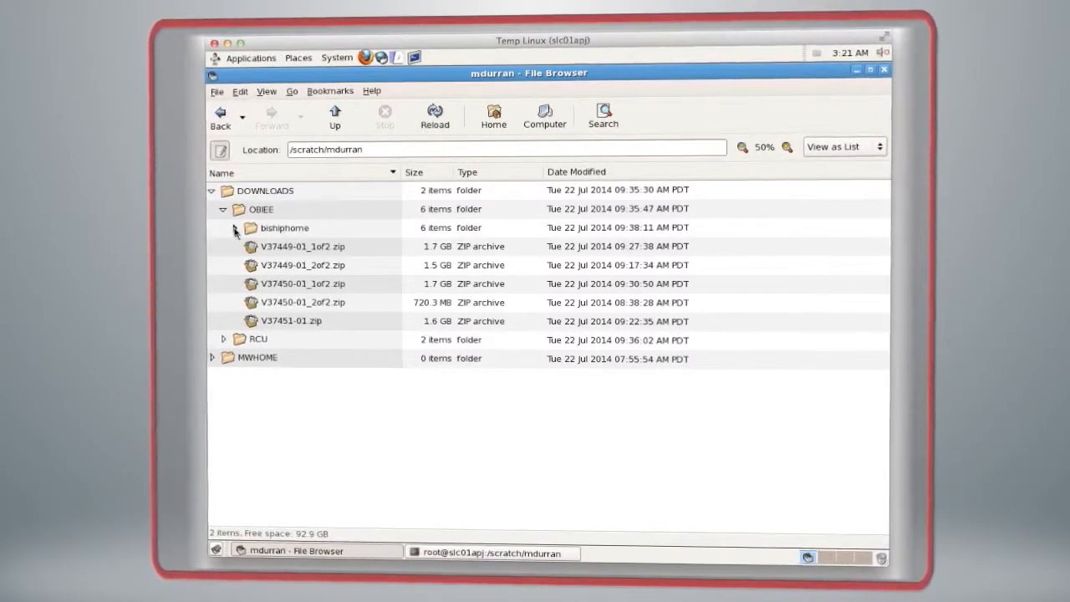
{"action": "left_click", "coordinate": [235, 228]}
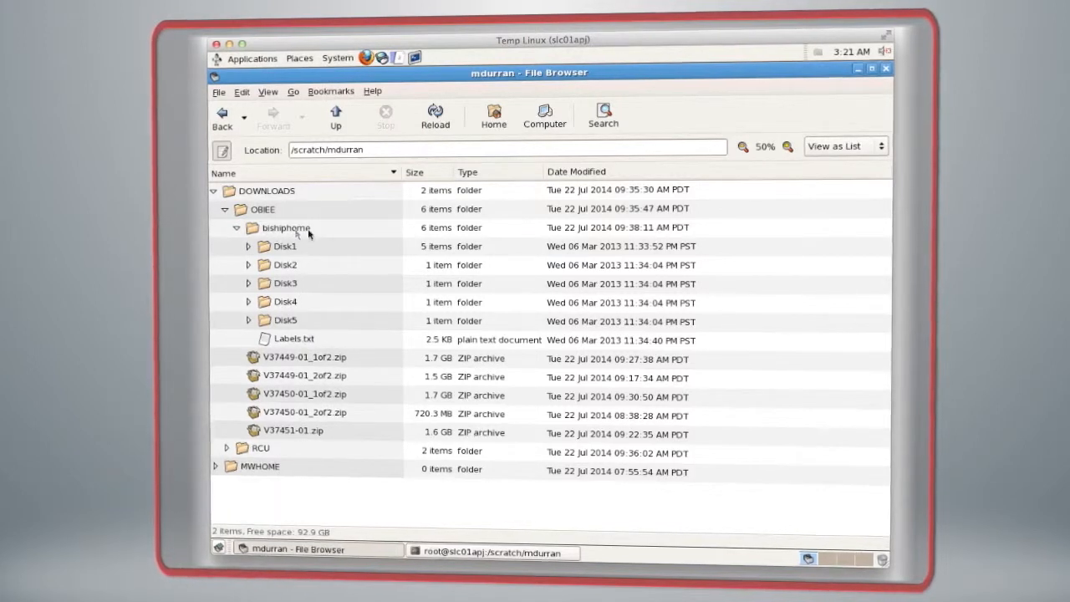
{"action": "left_click", "coordinate": [247, 246]}
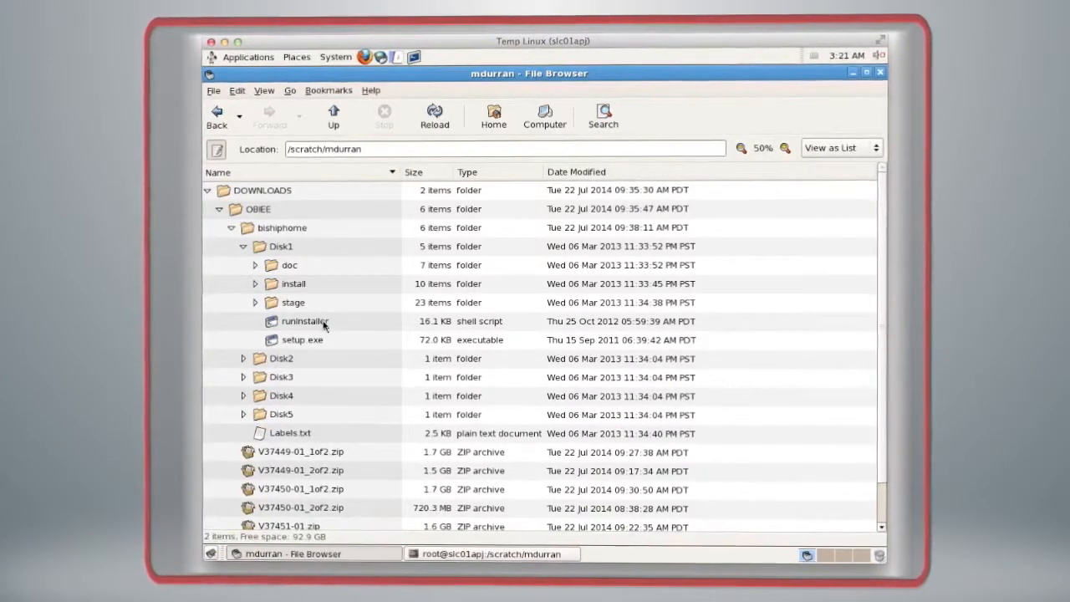
{"action": "double_click", "coordinate": [323, 325]}
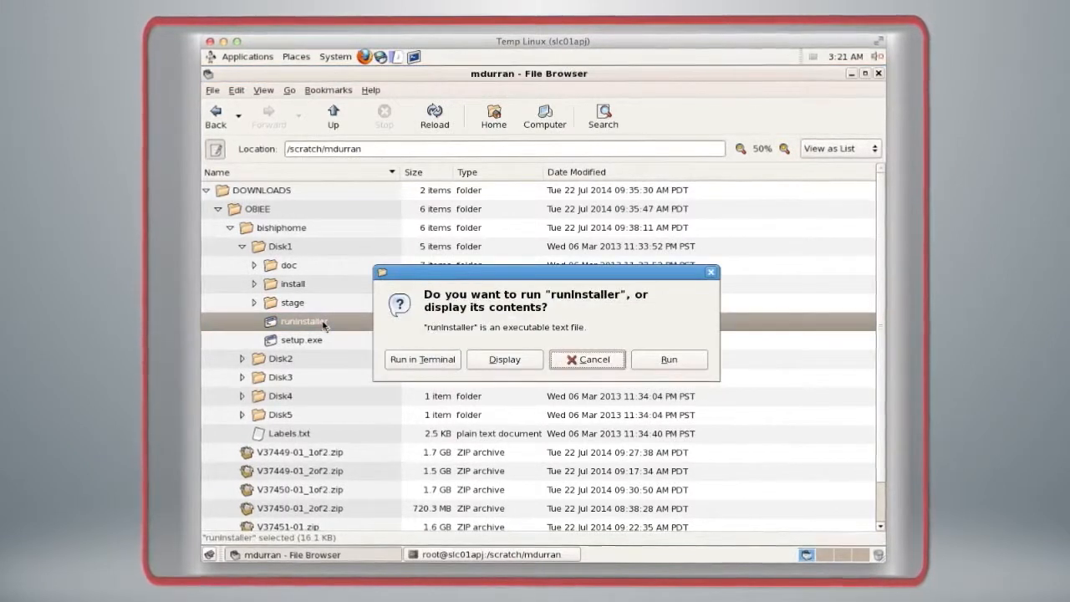
{"action": "left_click", "coordinate": [670, 359]}
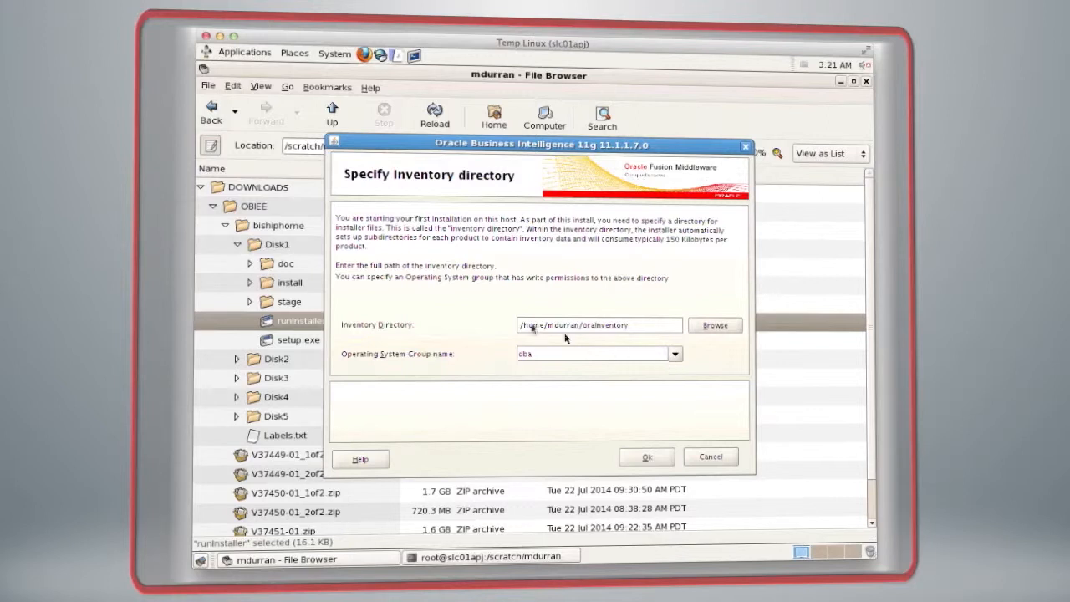
Step: Set the root folder of the installer's inventory directory path to /scratch and accept the inventory settings
{"action": "left_click_drag", "start_coordinate": [520, 326], "coordinate": [541, 326]}
{"action": "type", "text": "/scratch"}
{"action": "left_click", "coordinate": [645, 459]}
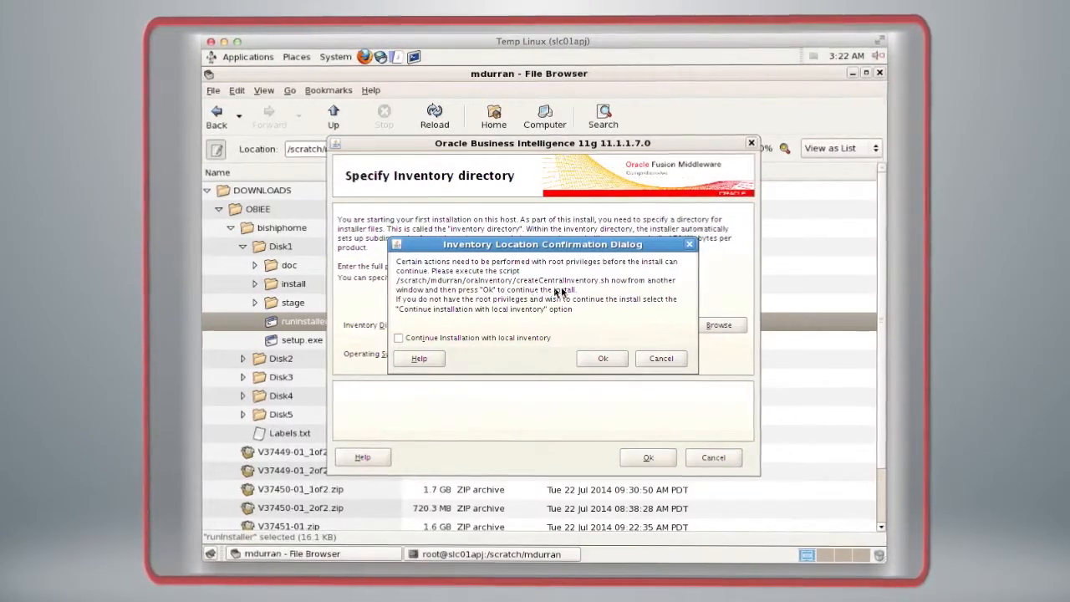
Step: Switch to the root terminal, change to the oraInventory directory and list its contents in long format
{"action": "left_click", "coordinate": [512, 553]}
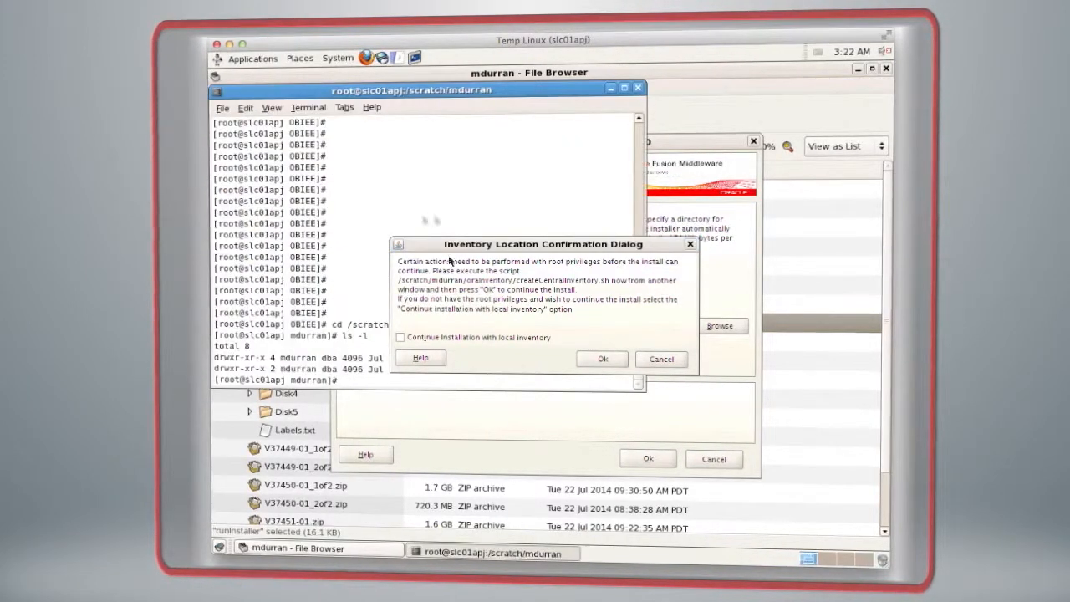
{"action": "left_click_drag", "start_coordinate": [352, 95], "coordinate": [359, 178]}
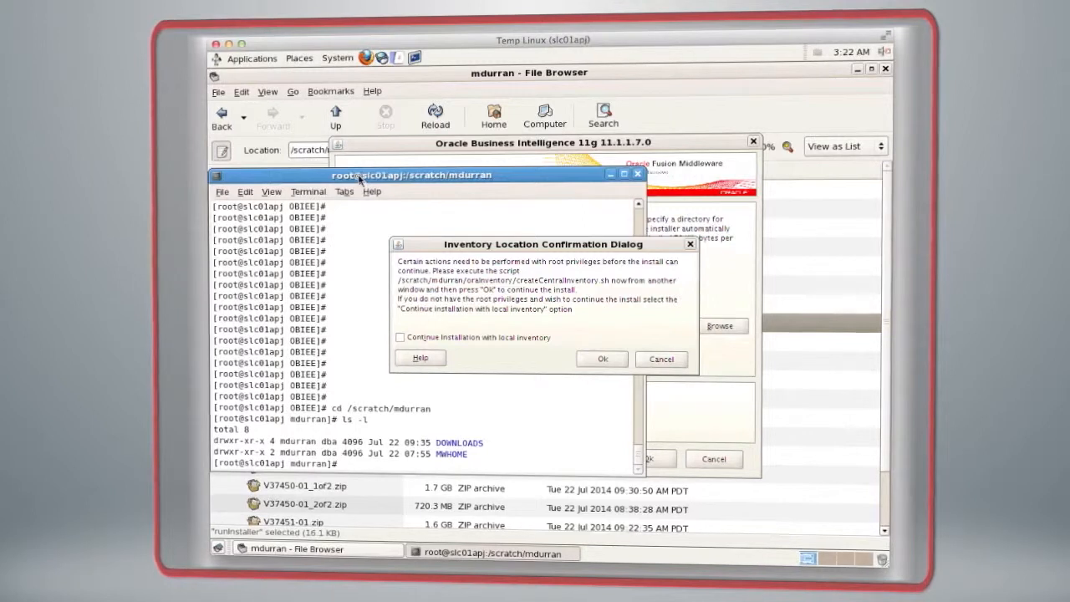
{"action": "type", "text": "cd"}
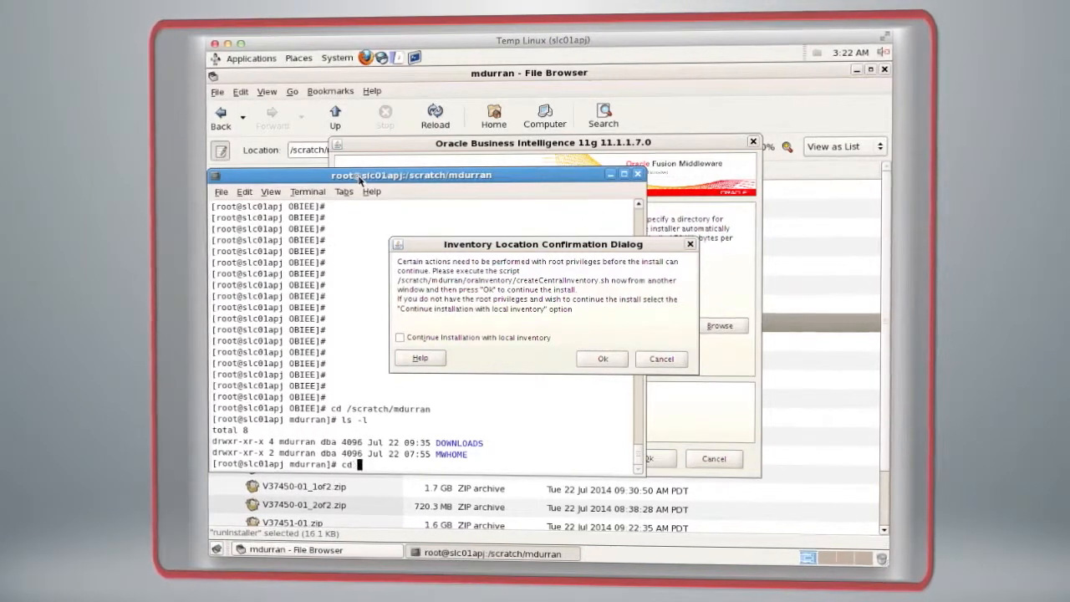
{"action": "type", "text": " oraInventory/"}
{"action": "key", "text": "Return"}
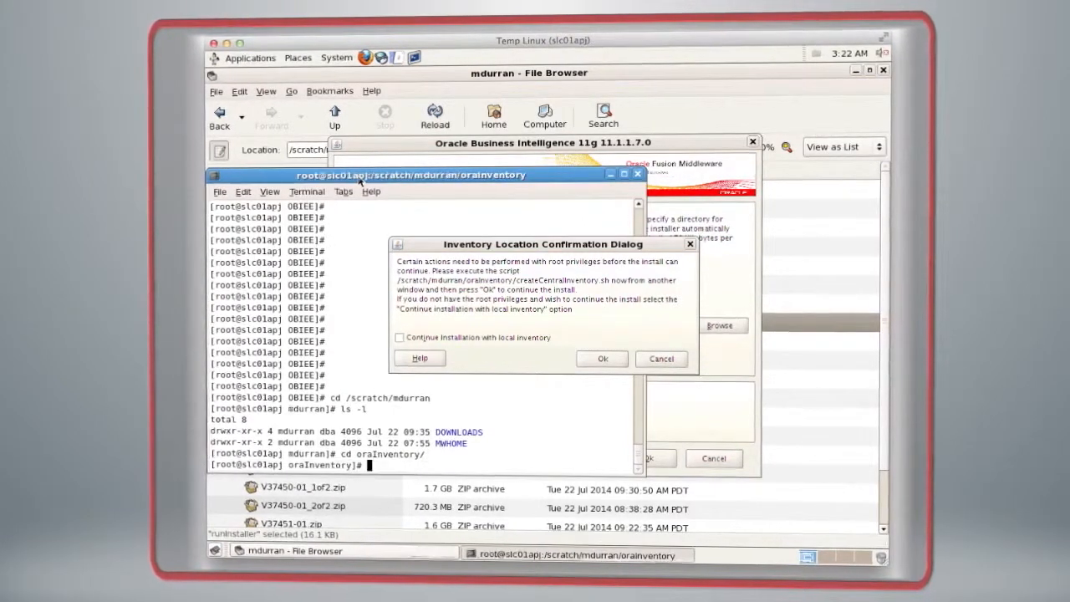
{"action": "type", "text": "ls -l"}
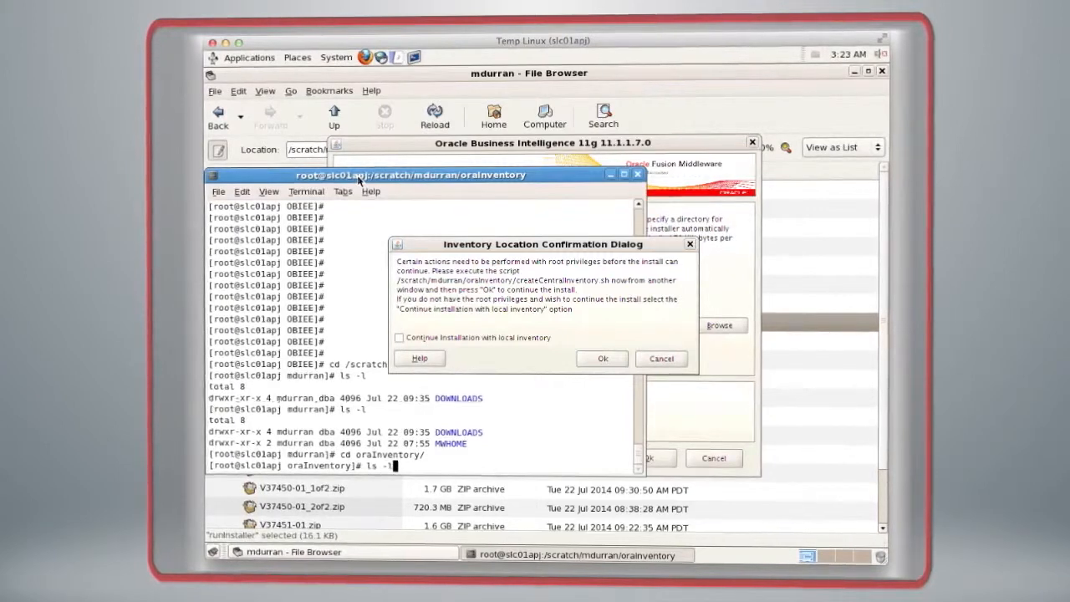
{"action": "key", "text": "Return"}
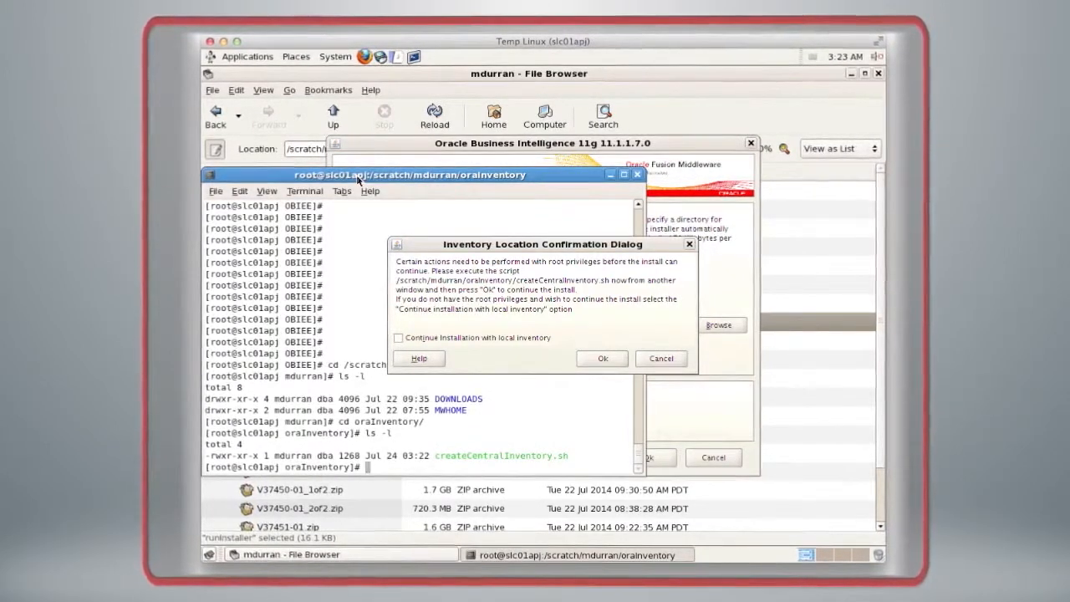
Step: Run ./createCentralInventory.sh as root, minimize the terminal and confirm the installer's inventory location dialog
{"action": "type", "text": "./cre"}
{"action": "key", "text": "Tab"}
{"action": "key", "text": "Return"}
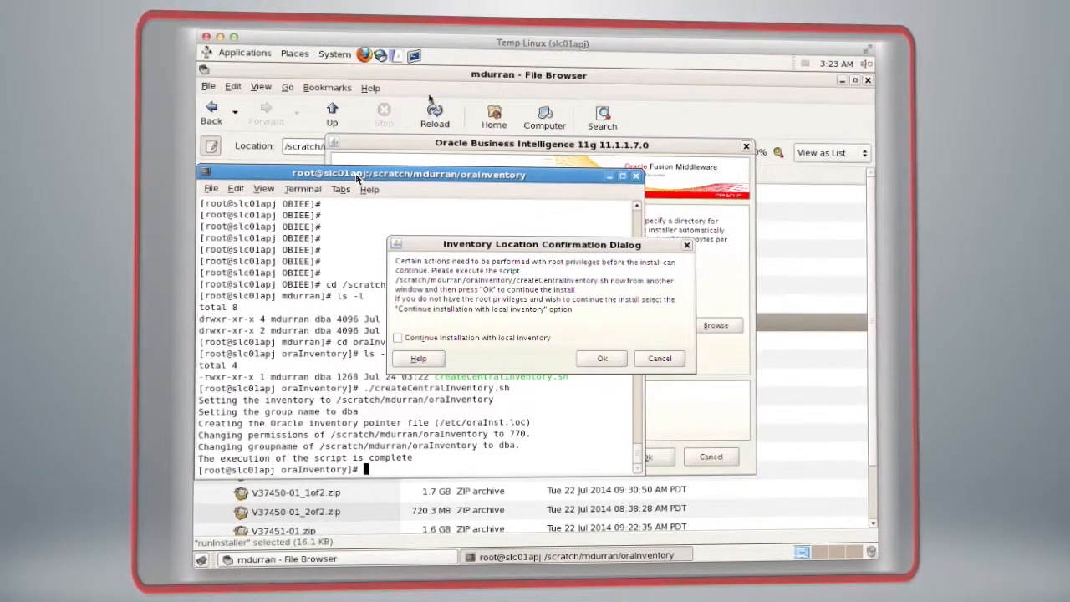
{"action": "left_click", "coordinate": [609, 175]}
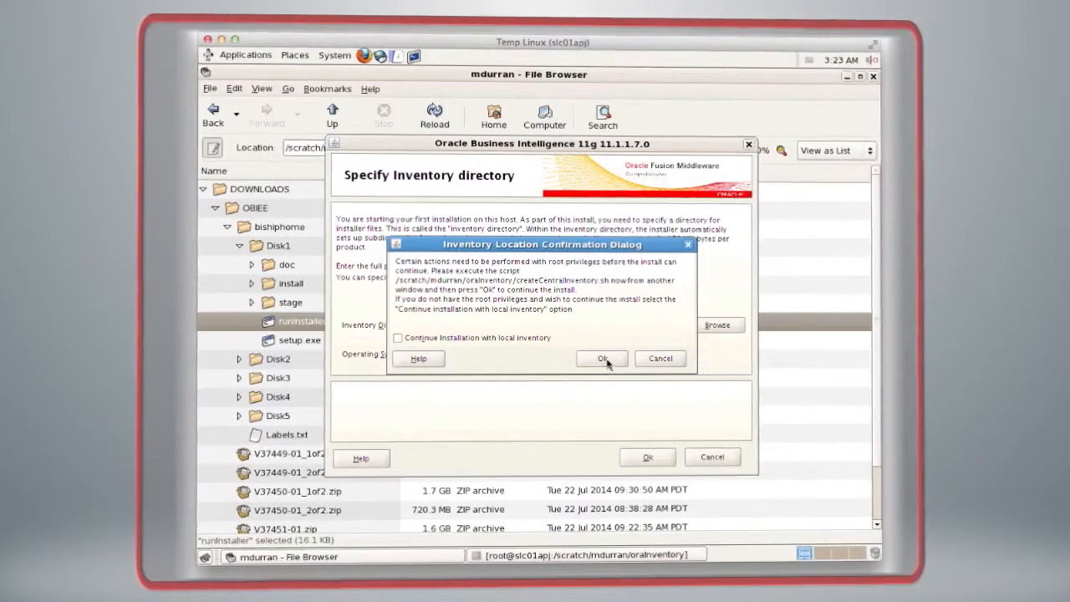
{"action": "left_click", "coordinate": [604, 359]}
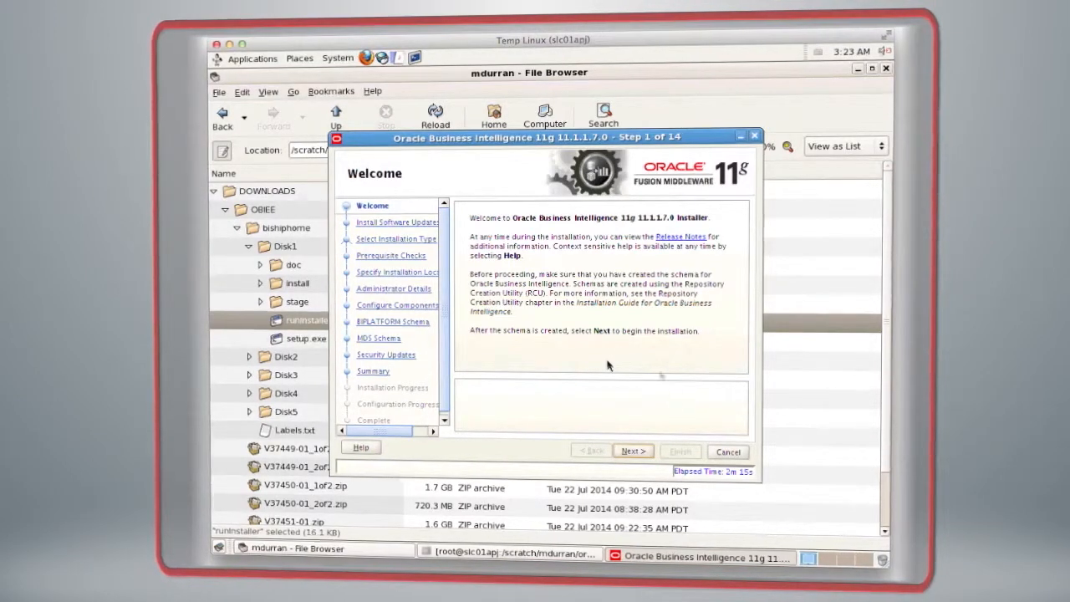
Step: Proceed past the installer's welcome page and choose to skip software updates
{"action": "left_click", "coordinate": [644, 452]}
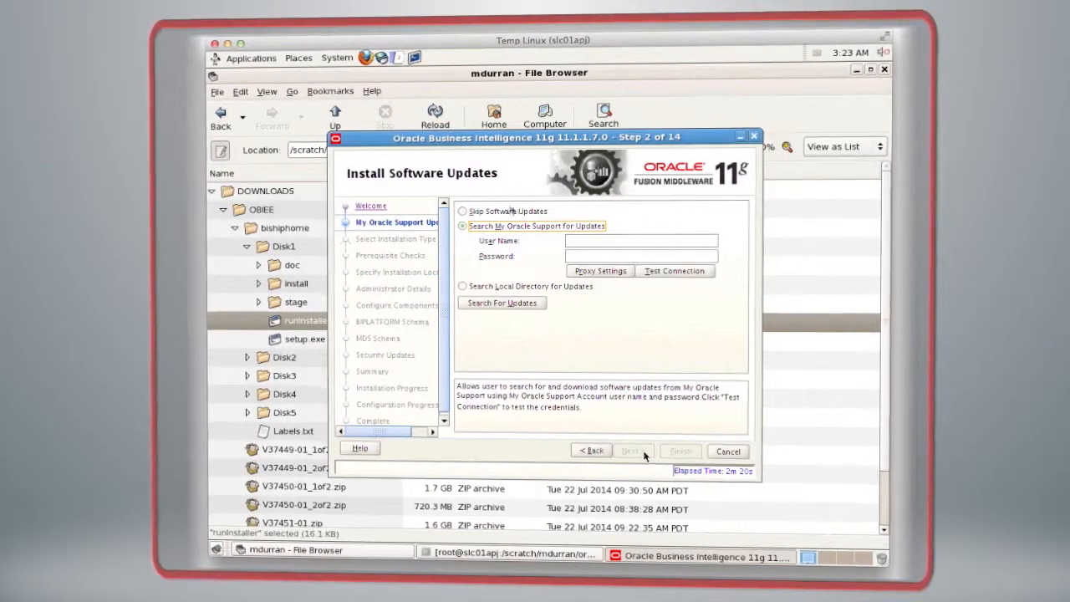
{"action": "left_click", "coordinate": [462, 211]}
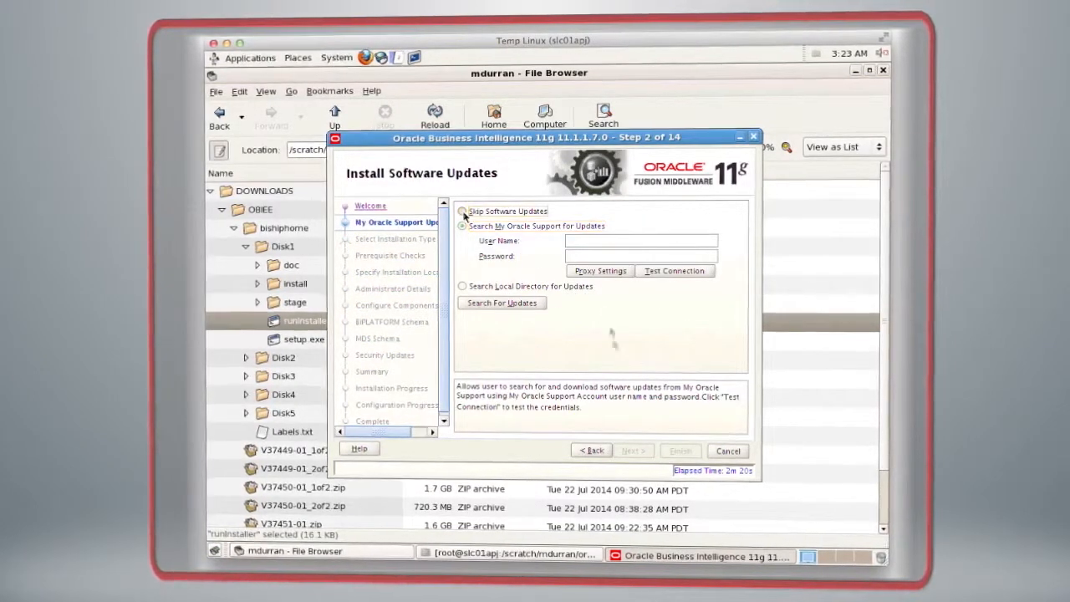
{"action": "left_click", "coordinate": [632, 450]}
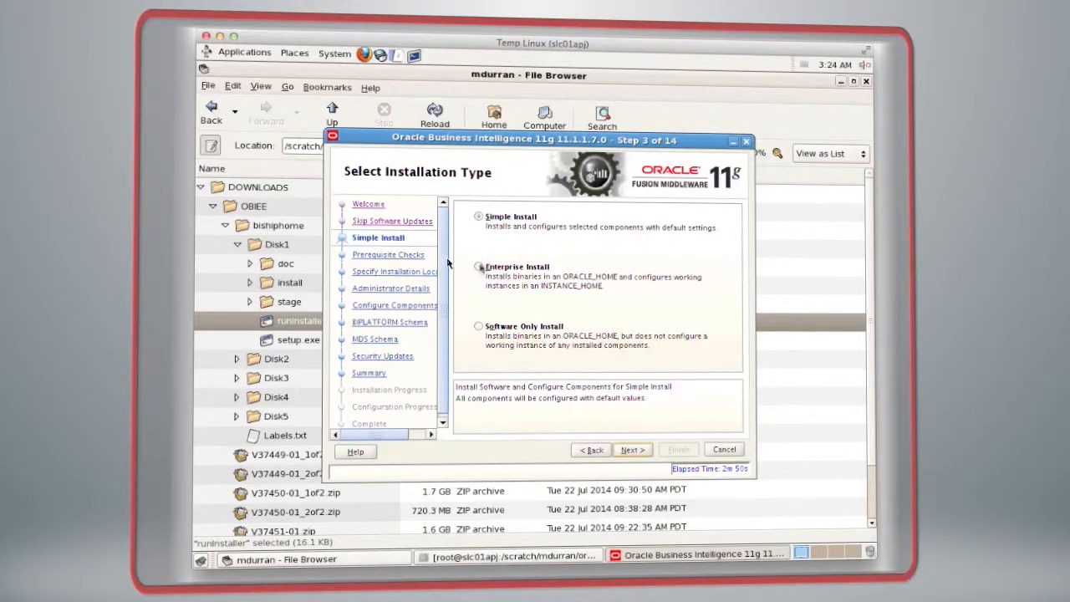
Step: Choose the Enterprise Install type and continue through the prerequisite checks
{"action": "left_click", "coordinate": [479, 268]}
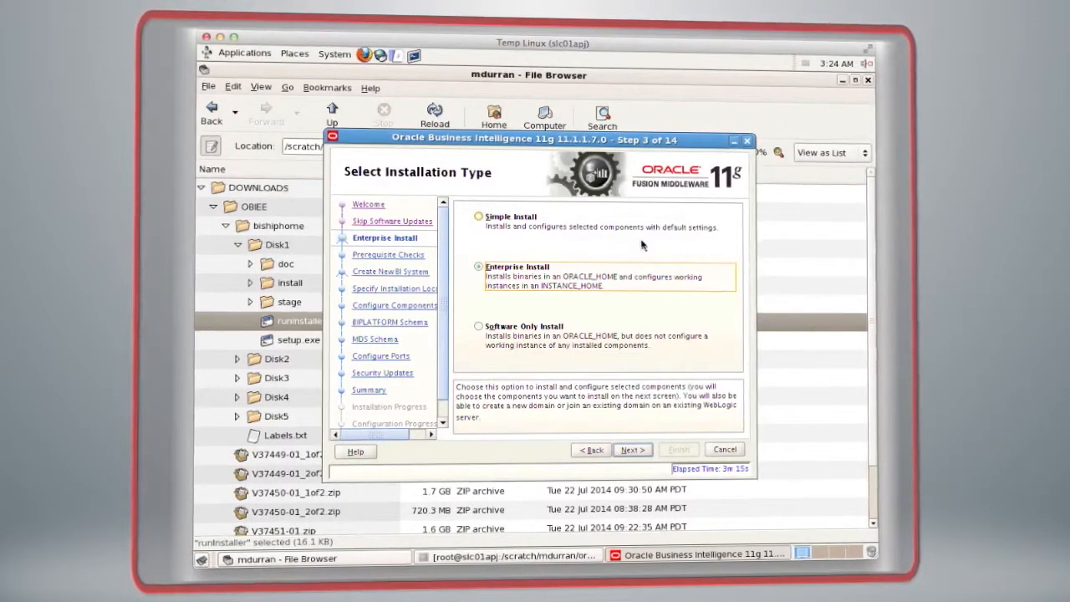
{"action": "left_click", "coordinate": [632, 449]}
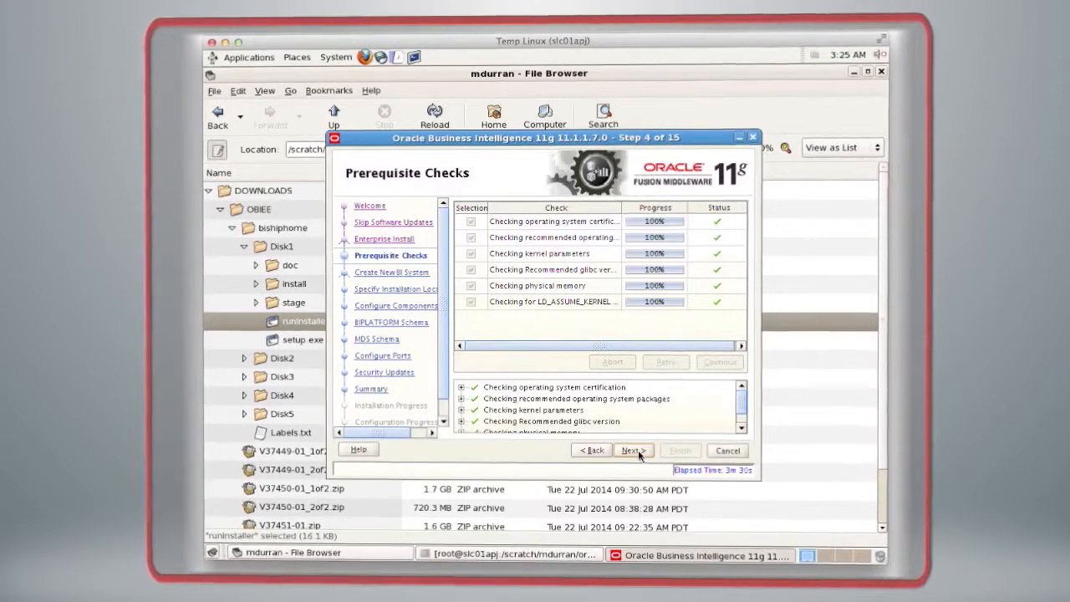
{"action": "left_click", "coordinate": [639, 454]}
{"action": "left_click", "coordinate": [632, 451]}
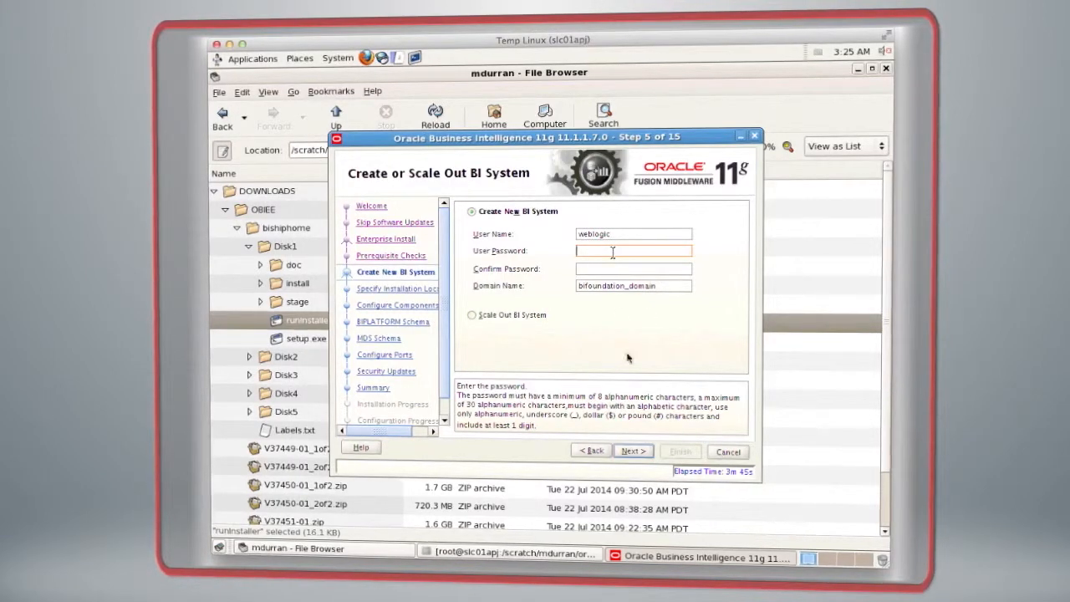
Step: Enter and confirm the weblogic user's password for the new BI system, keeping the bifoundation_domain domain name, and continue
{"action": "left_click", "coordinate": [638, 451]}
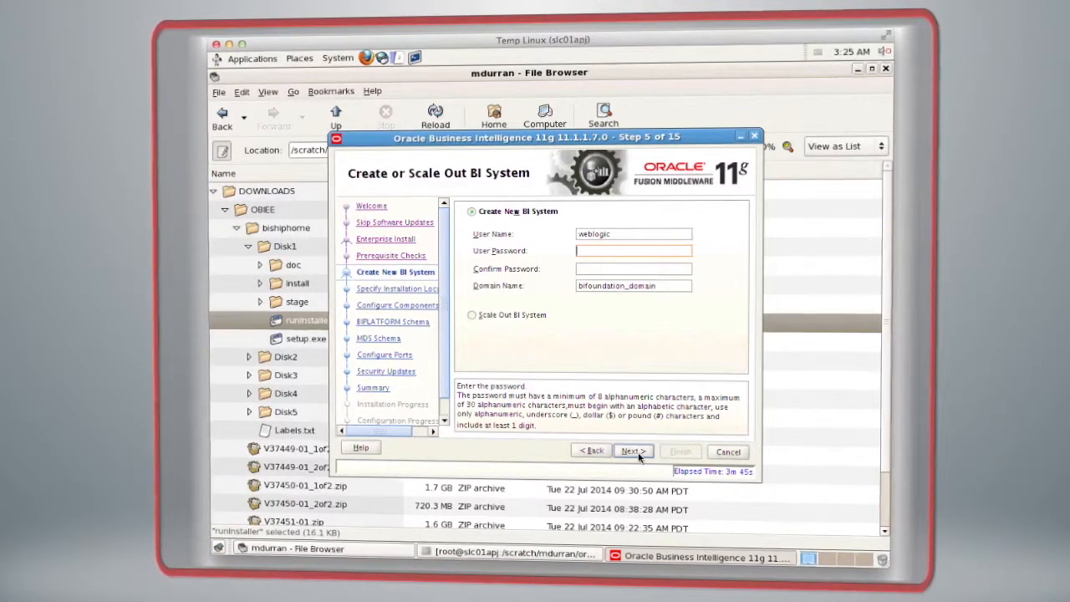
{"action": "left_click", "coordinate": [588, 249]}
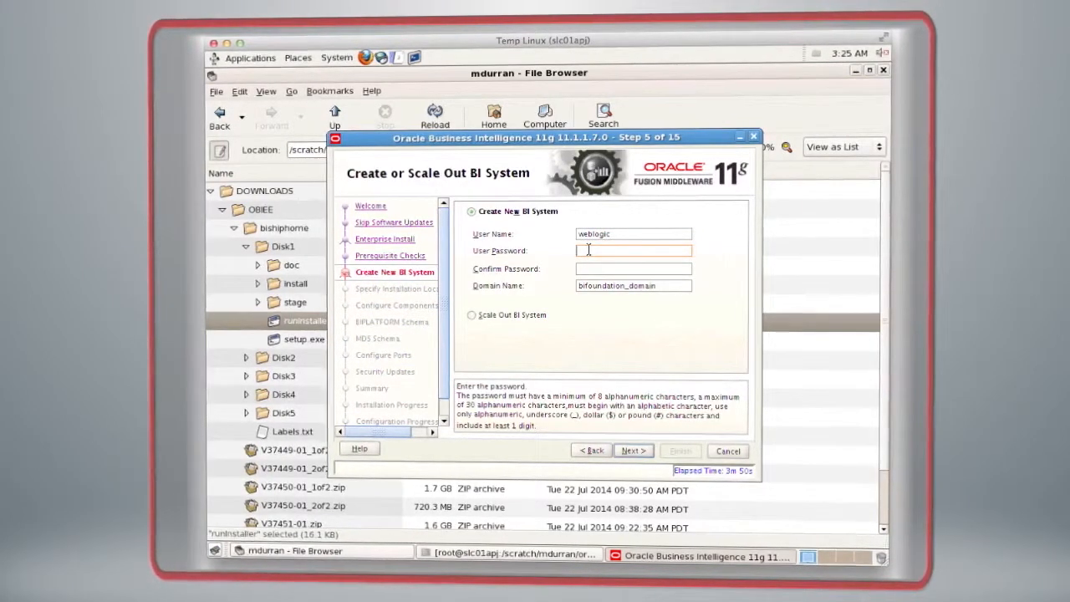
{"action": "left_click", "coordinate": [590, 269]}
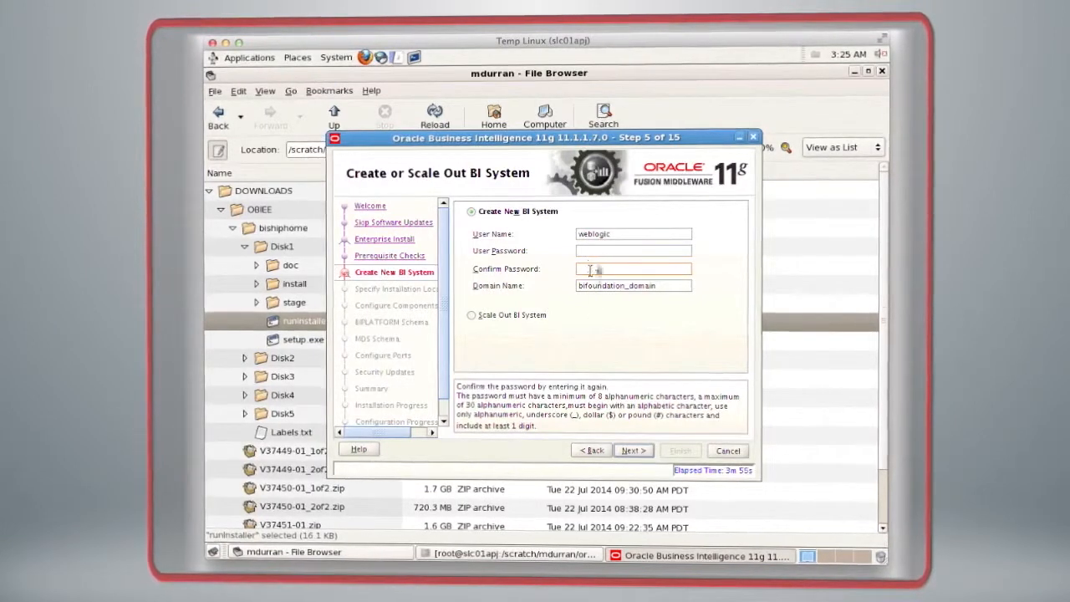
{"action": "key", "text": "shift+Tab"}
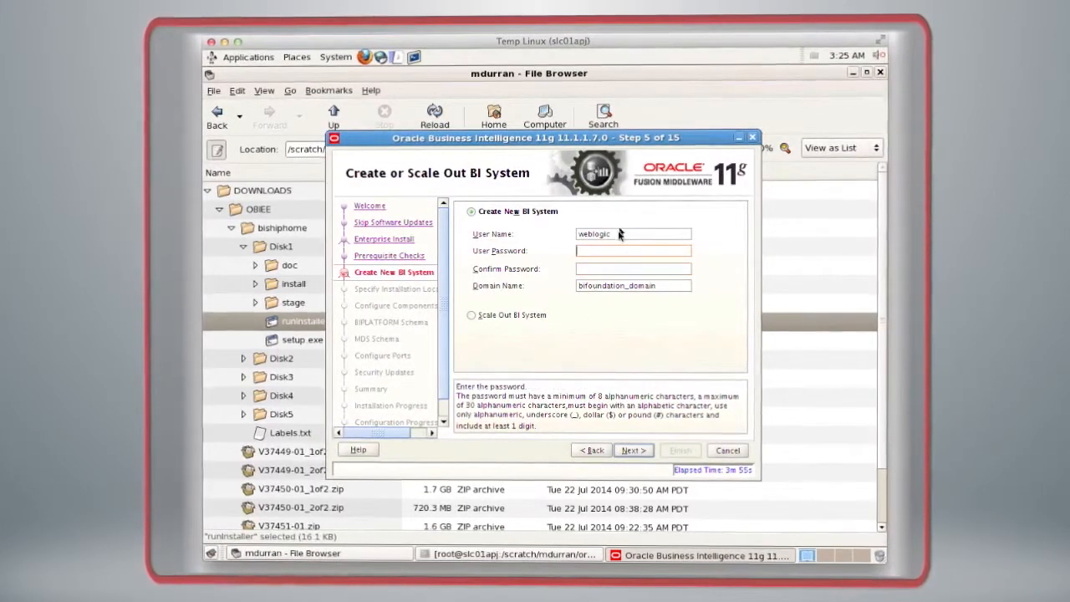
{"action": "key", "text": "shift+Tab"}
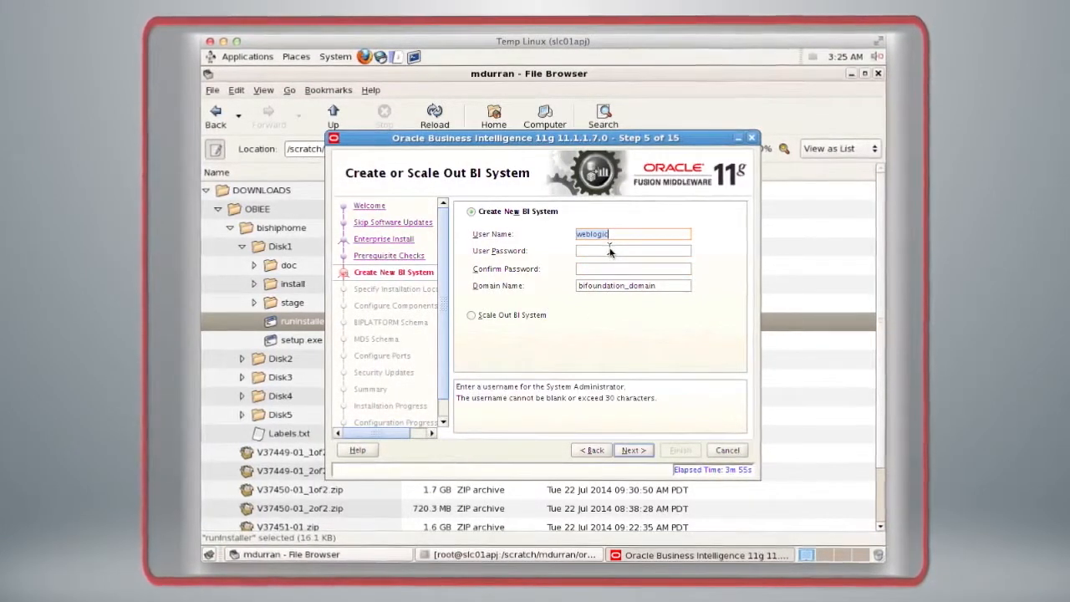
{"action": "left_click", "coordinate": [610, 250]}
{"action": "type", "text": "••••••••"}
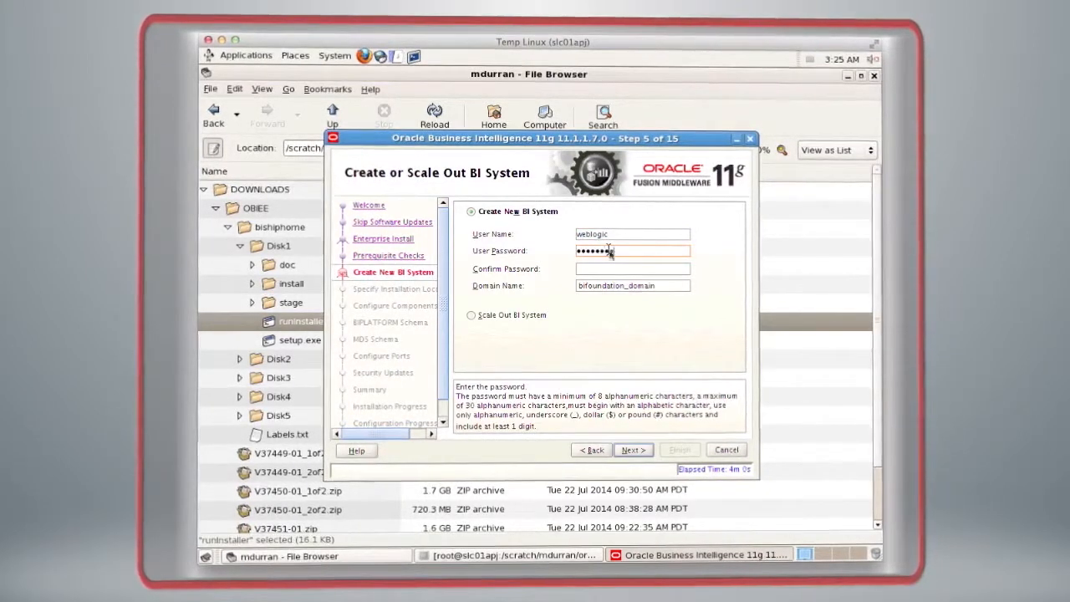
{"action": "left_click", "coordinate": [606, 269]}
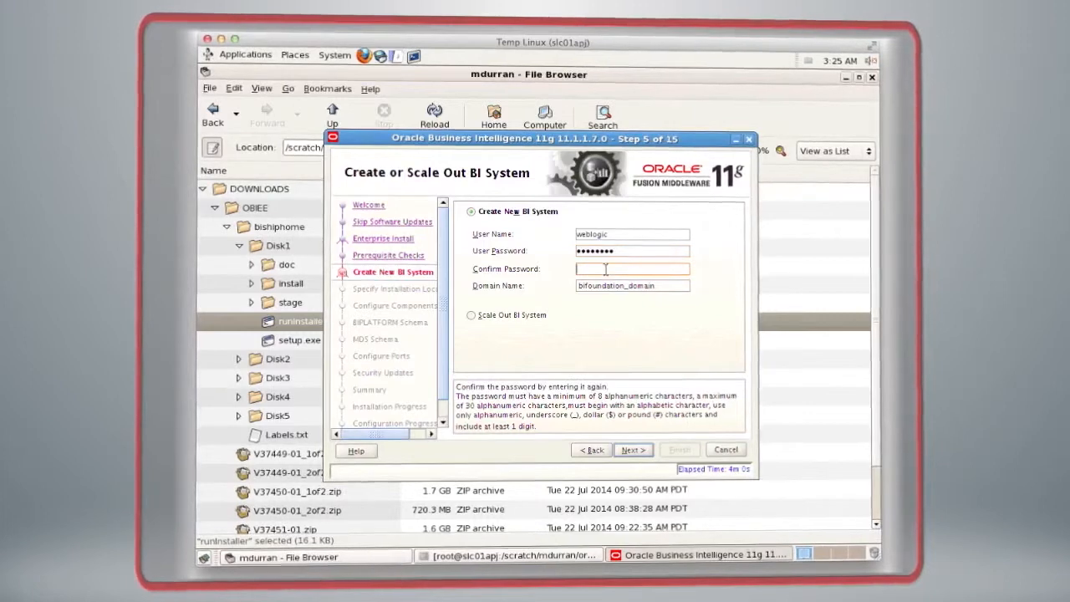
{"action": "type", "text": "••••••••"}
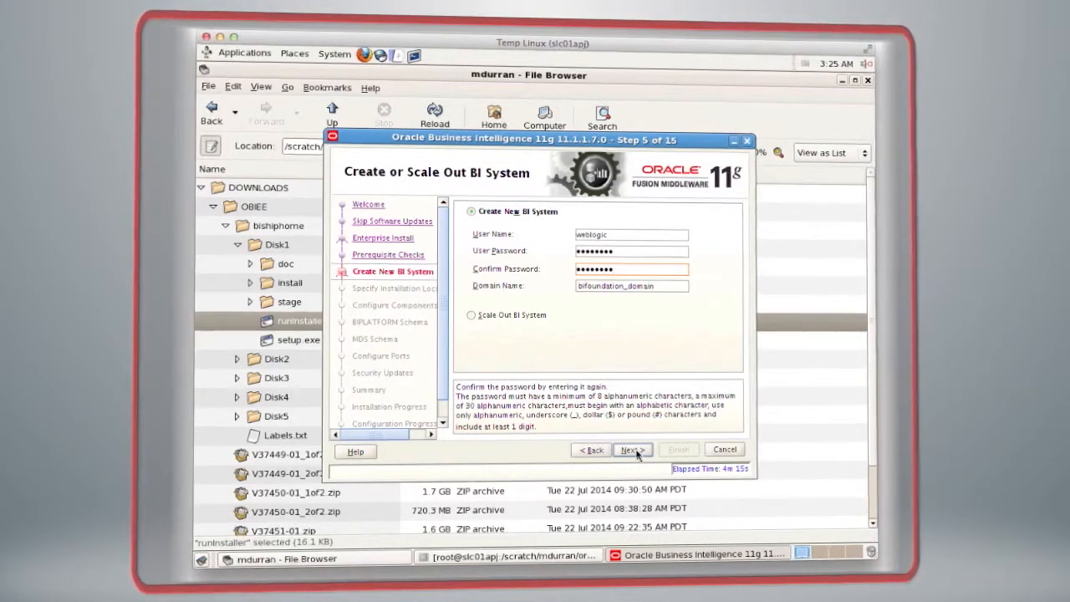
{"action": "left_click", "coordinate": [633, 450]}
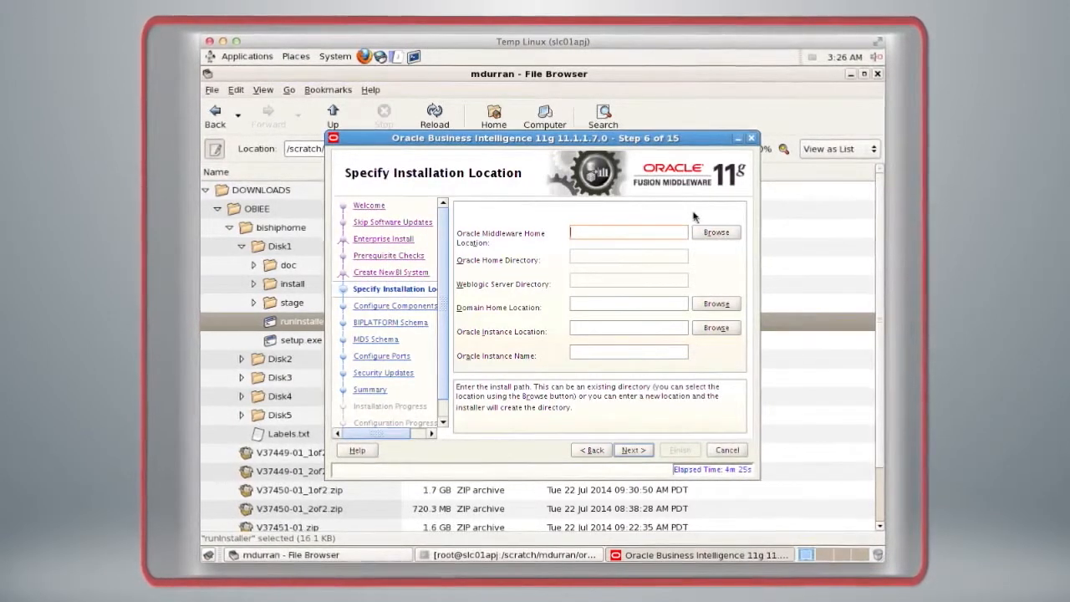
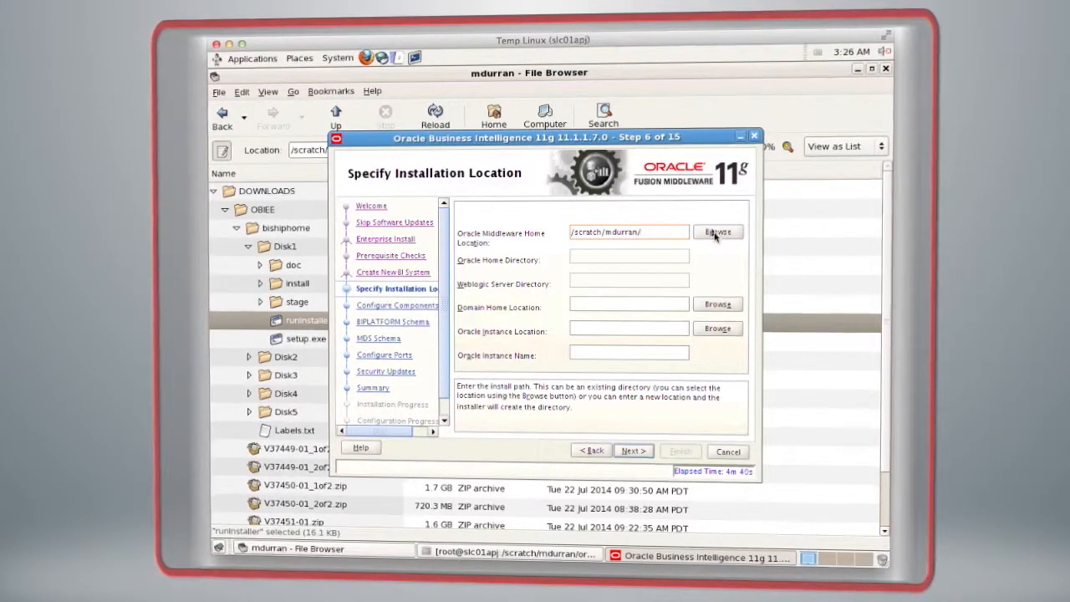
Step: Set the Oracle Middleware Home location to the MWHOME folder in the user's /scratch directory and accept the installation locations
{"action": "left_click", "coordinate": [716, 234]}
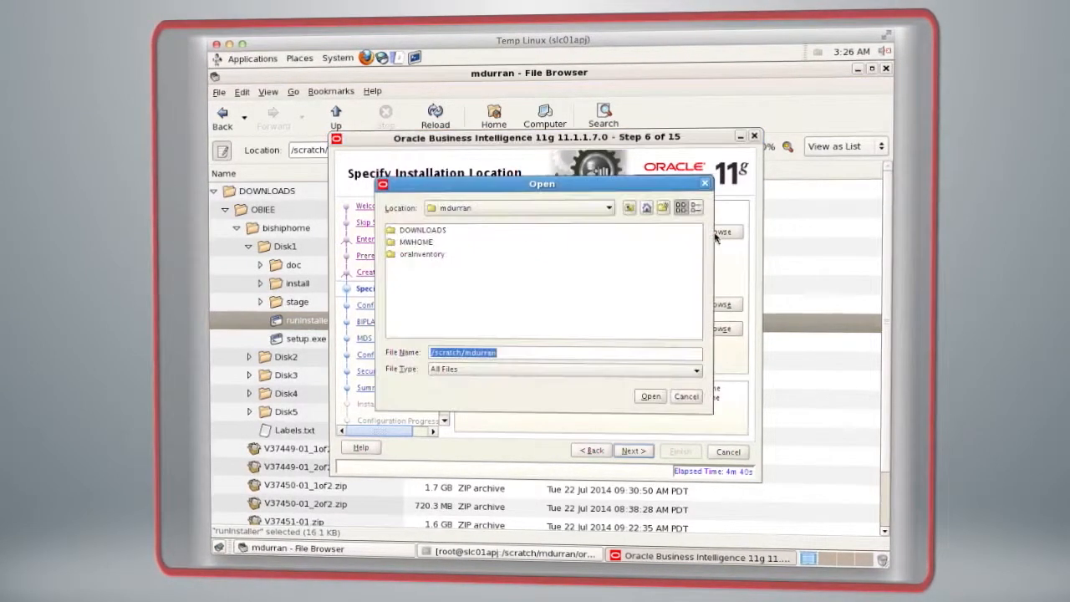
{"action": "left_click", "coordinate": [421, 244]}
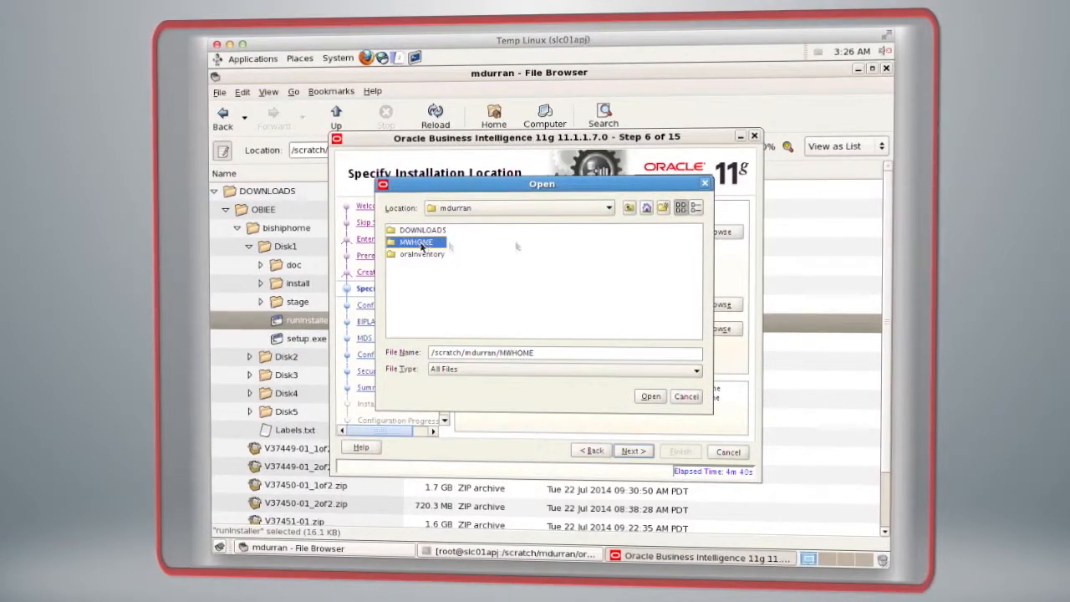
{"action": "left_click", "coordinate": [652, 397]}
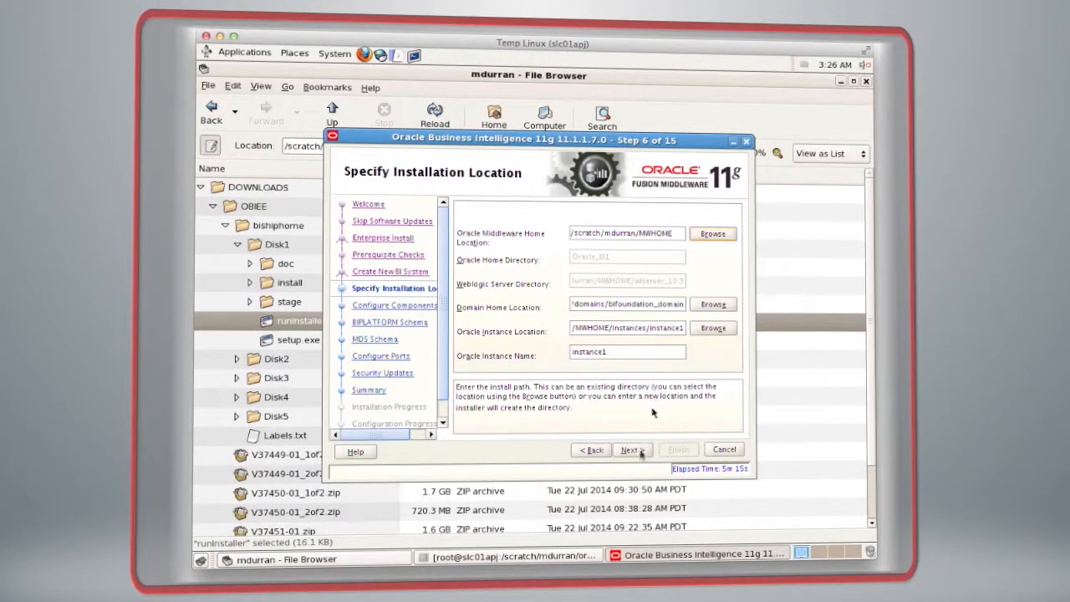
{"action": "left_click", "coordinate": [640, 450]}
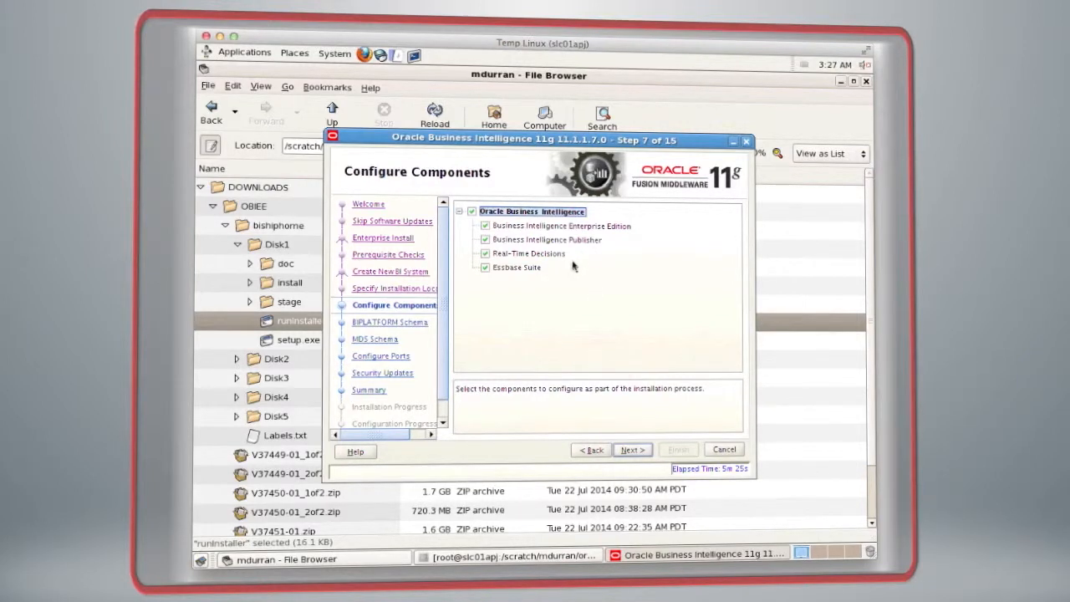
Step: Accept all Oracle Business Intelligence components and set the BIPLATFORM schema's connect string to slc01eqd.us.oracle.com:1521:orcl.us.oracle.com
{"action": "left_click", "coordinate": [630, 450]}
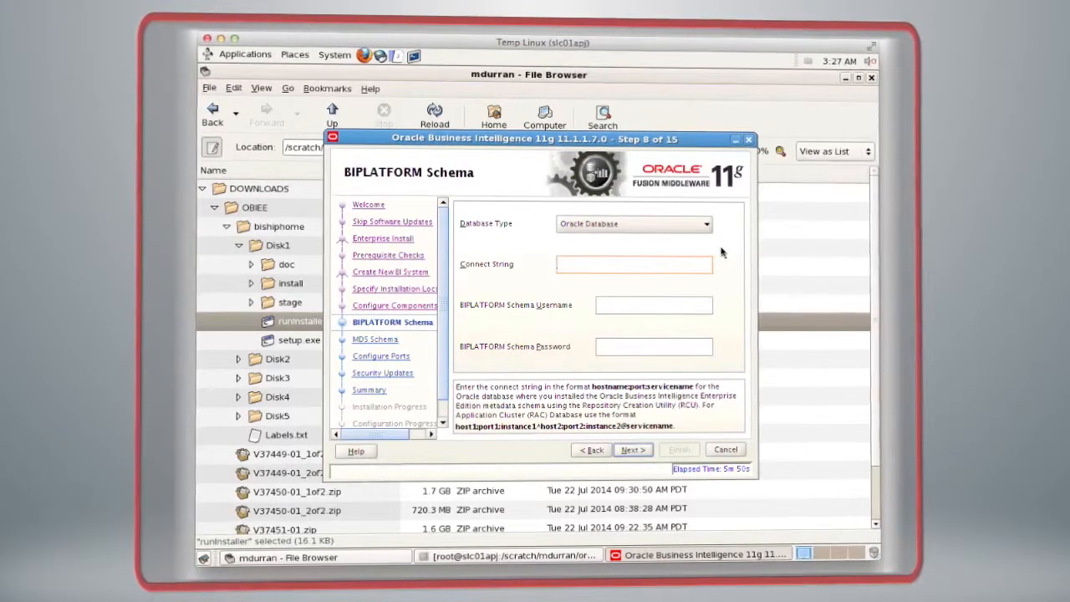
{"action": "type", "text": "slc01"}
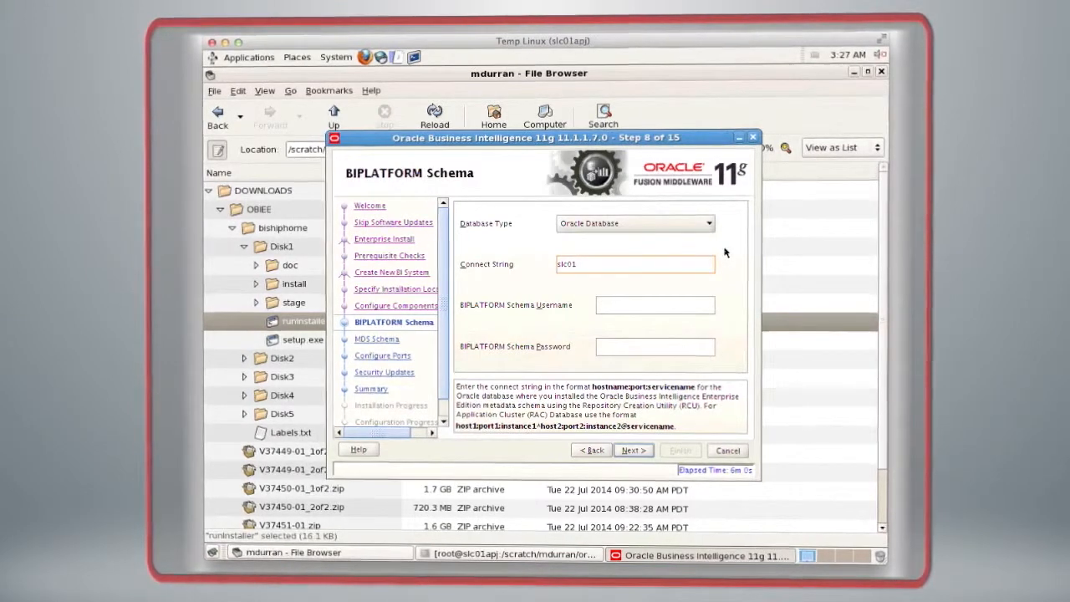
{"action": "type", "text": "eq"}
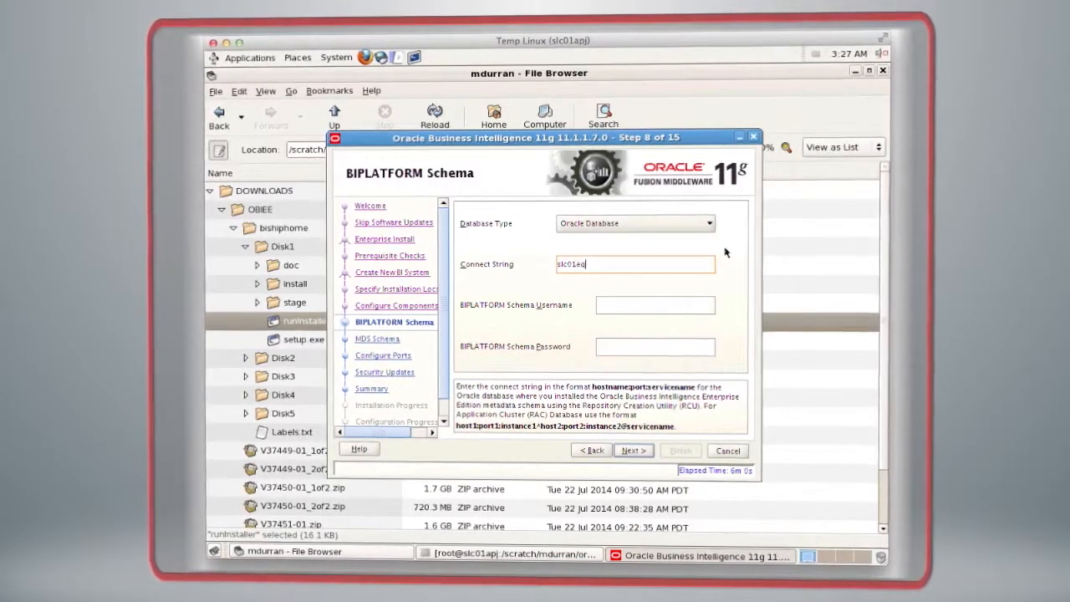
{"action": "type", "text": "d.us."}
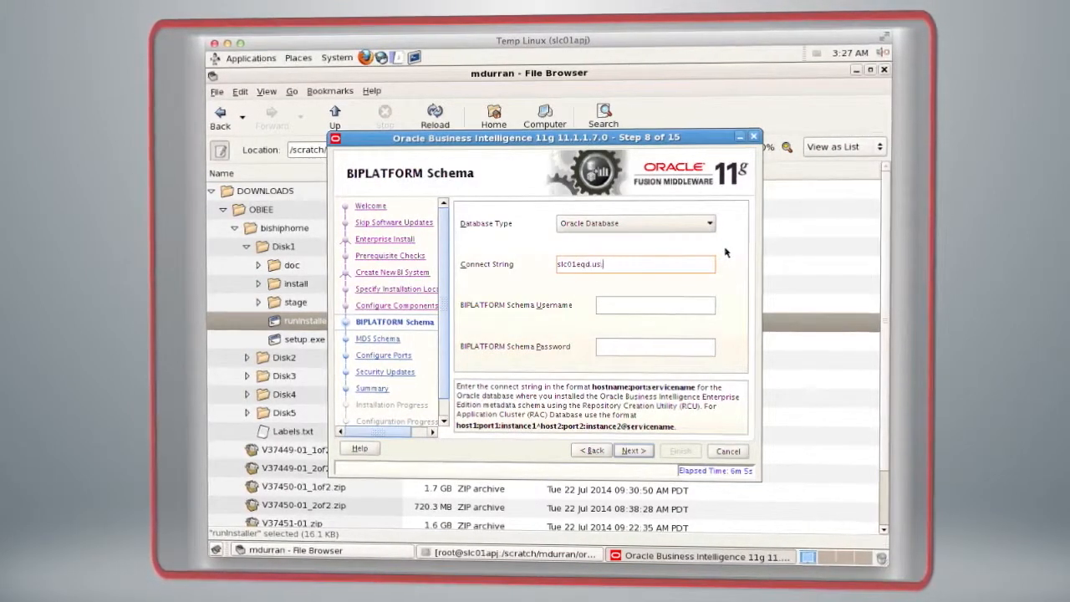
{"action": "type", "text": "oracle.com:1521:"}
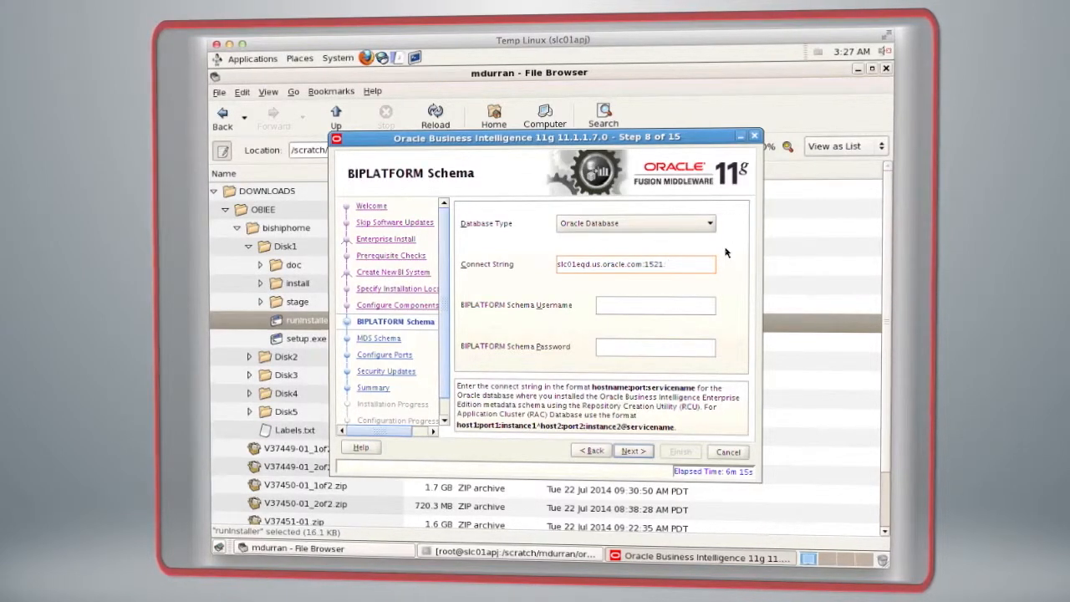
{"action": "type", "text": "orcl.us.ora"}
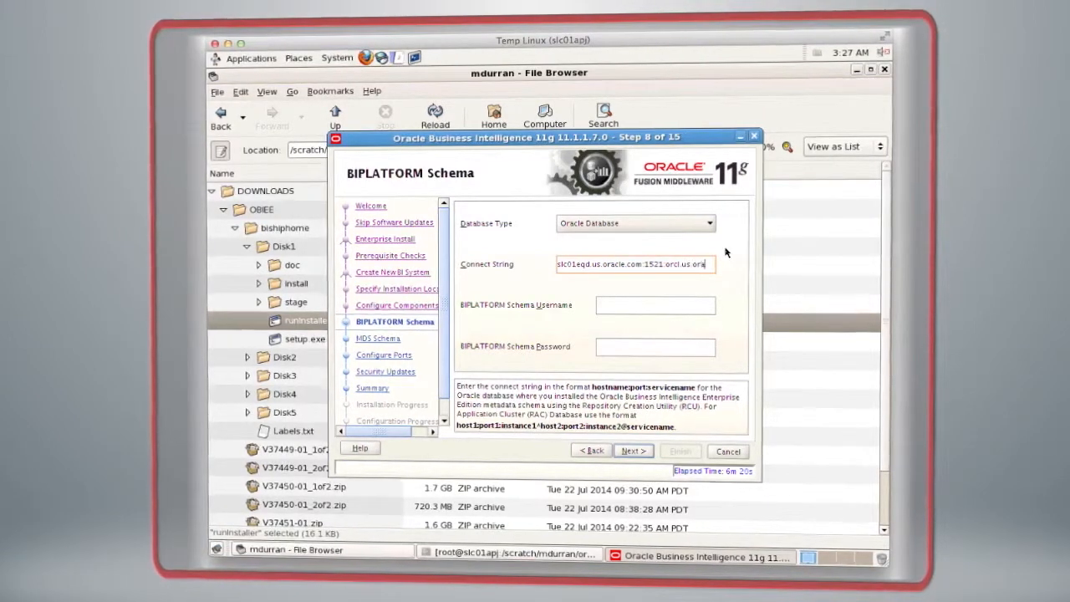
{"action": "type", "text": "cle.com"}
{"action": "key", "text": "Tab"}
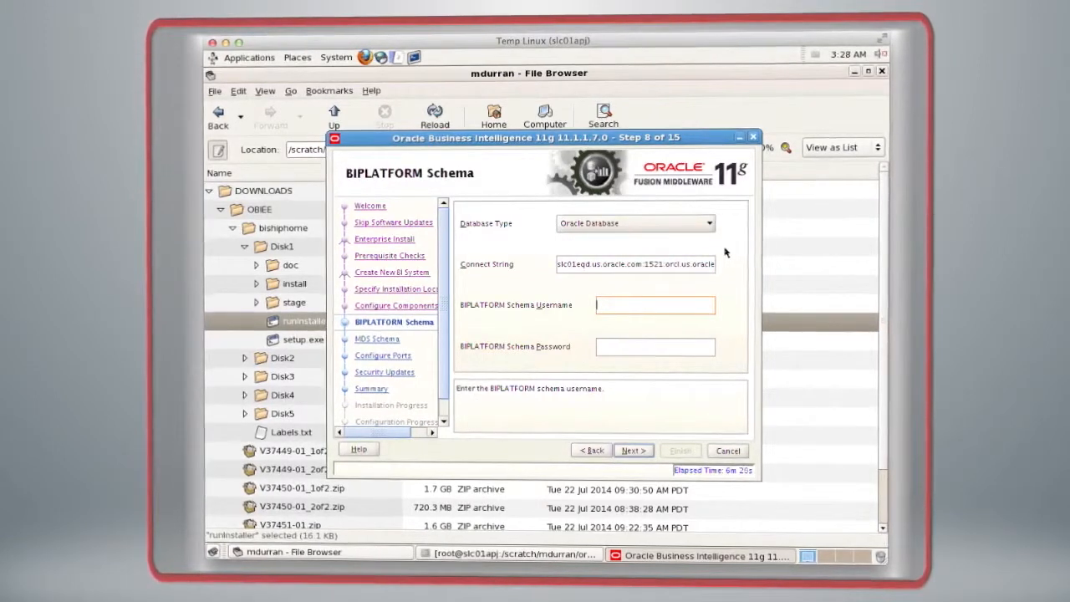
Step: Enter ou_biplatform as the BIPLATFORM schema username, fill in the BIPLATFORM schema password, and continue
{"action": "type", "text": "ou"}
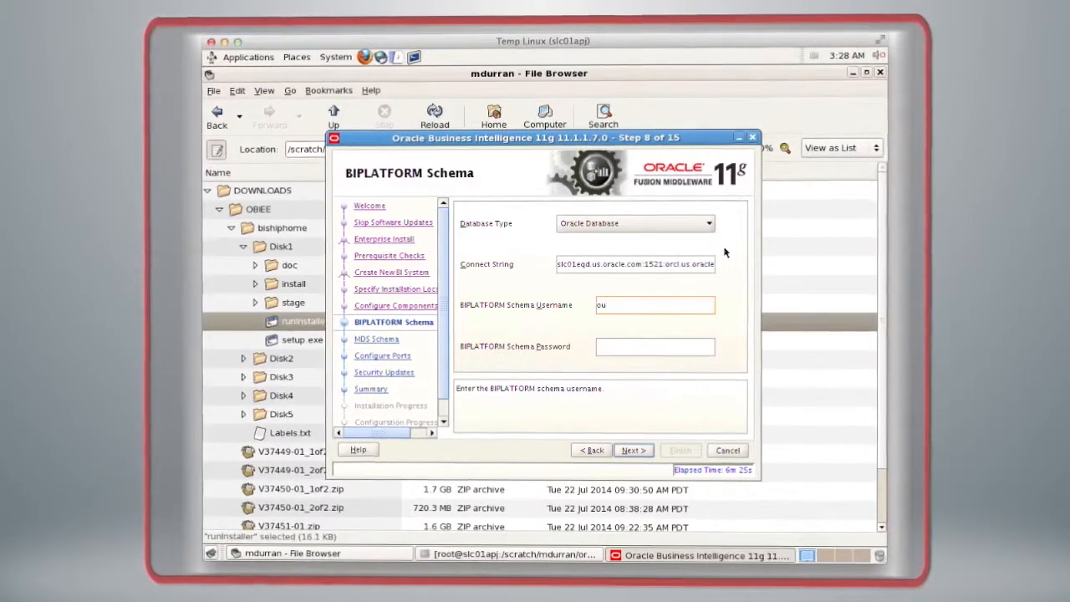
{"action": "type", "text": "_biplatform"}
{"action": "key", "text": "Tab"}
{"action": "type", "text": "oracle"}
{"action": "type", "text": "••"}
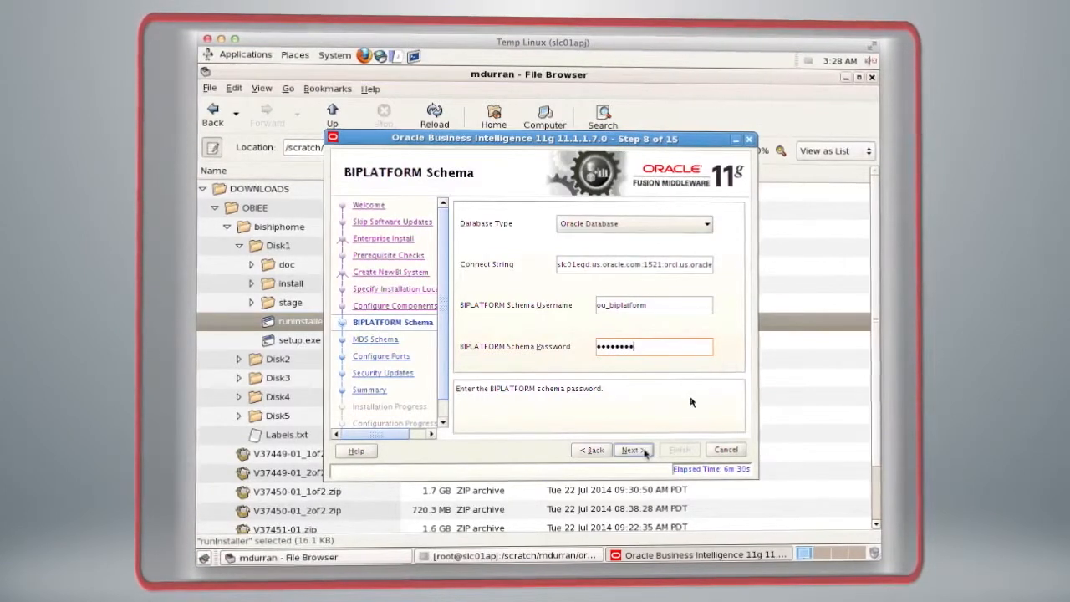
{"action": "left_click", "coordinate": [631, 449]}
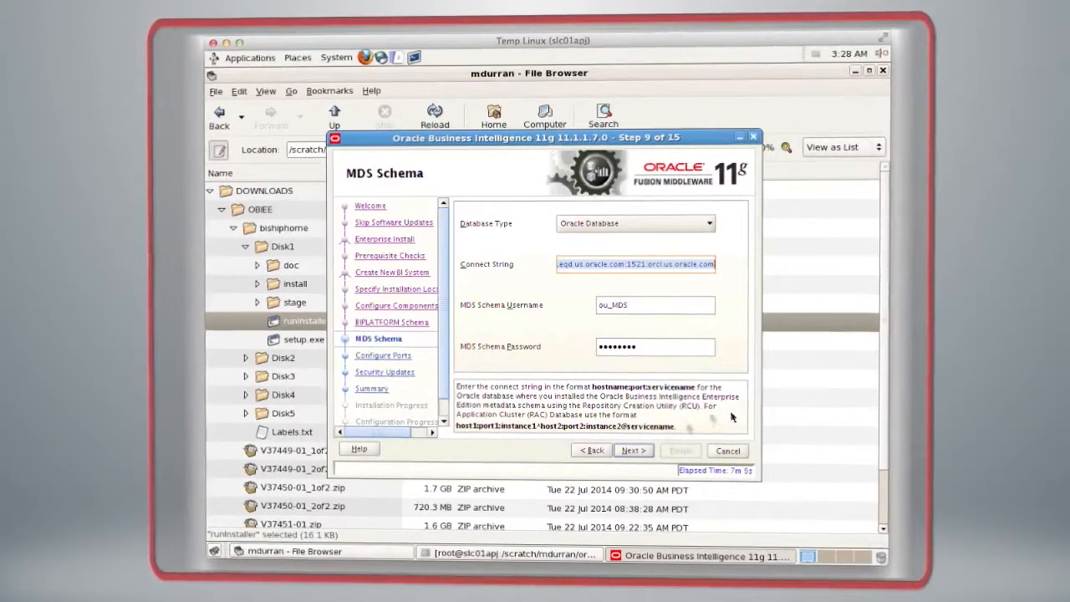
Step: Accept the prefilled MDS schema details and keep Auto Port Configuration for the ports
{"action": "left_click", "coordinate": [637, 452]}
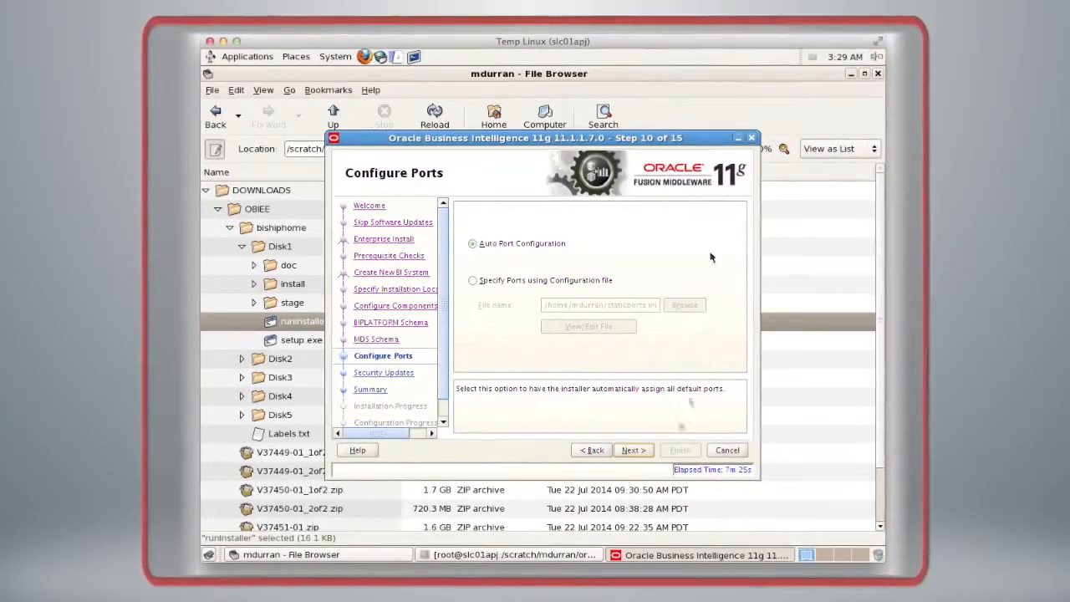
{"action": "left_click", "coordinate": [645, 451]}
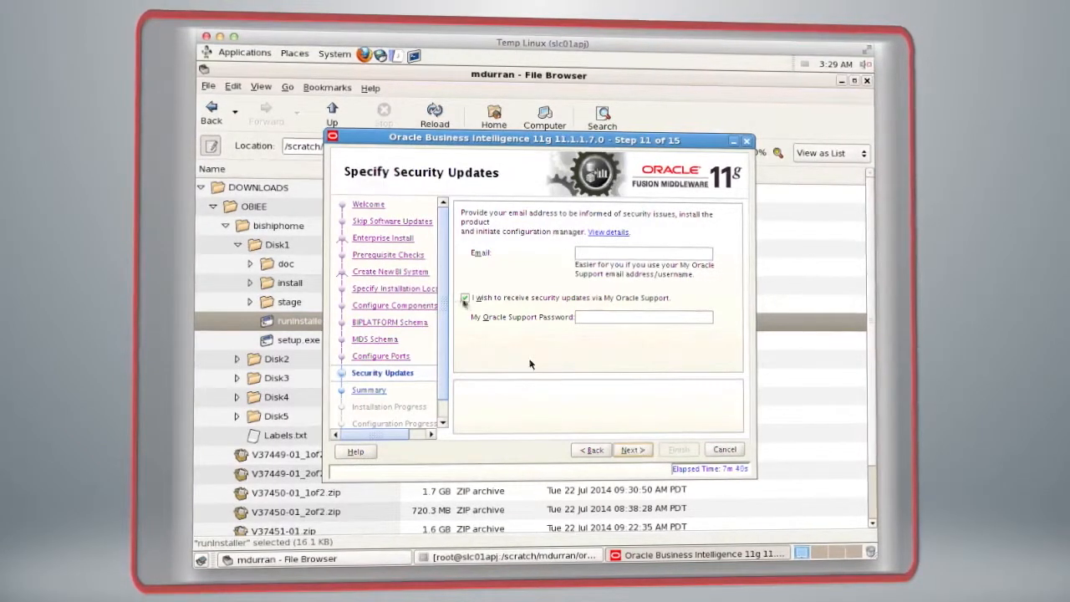
Step: Decline security updates via My Oracle Support without providing an email address, and start the installation after reviewing the summary
{"action": "left_click", "coordinate": [466, 299]}
{"action": "left_click", "coordinate": [643, 456]}
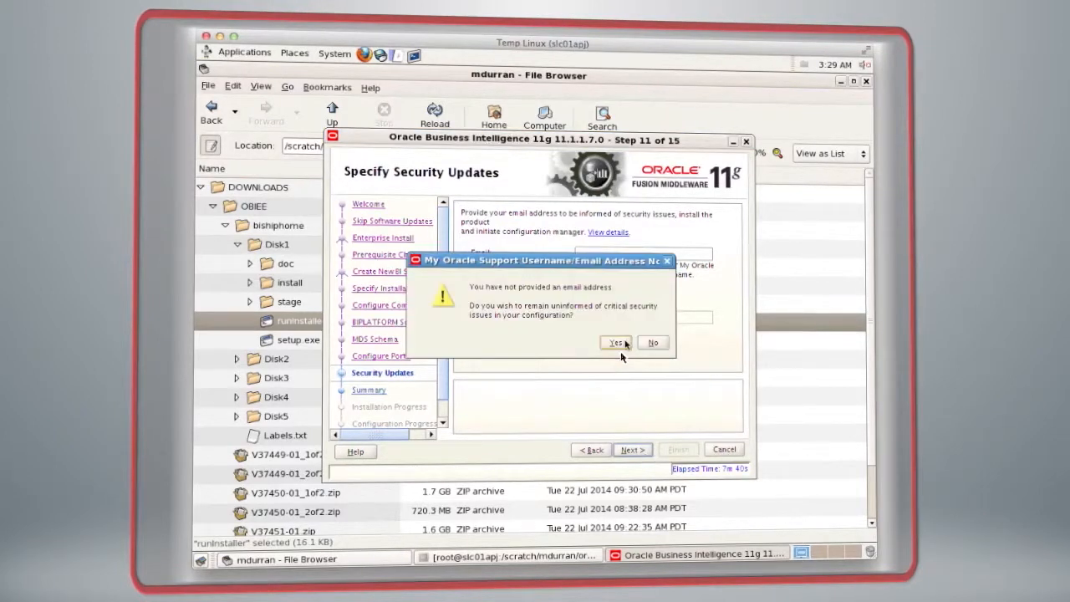
{"action": "left_click", "coordinate": [616, 343]}
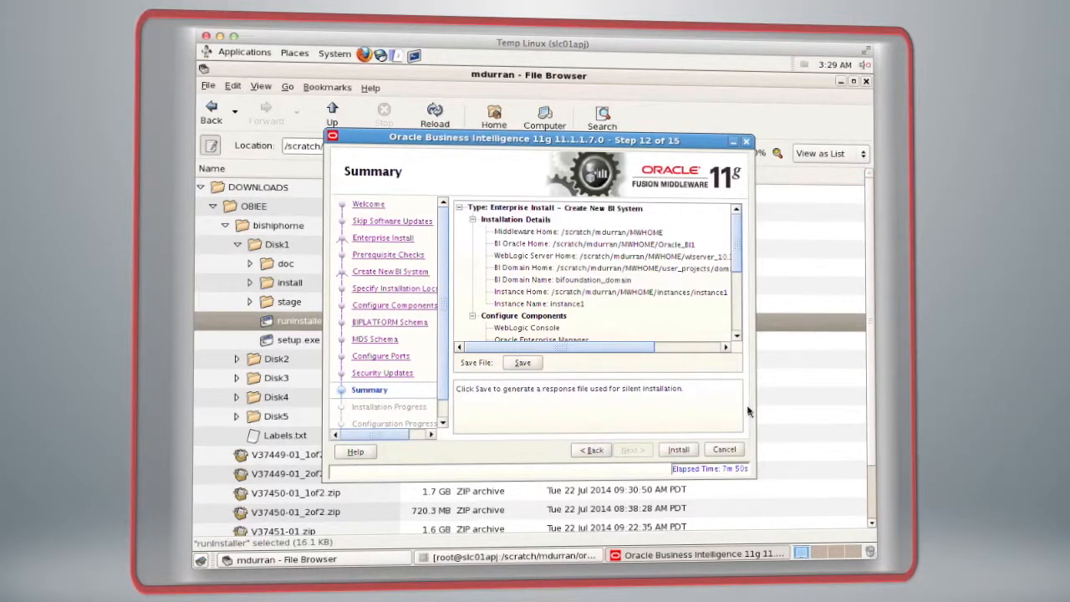
{"action": "mouse_move", "coordinate": [739, 240]}
{"action": "left_mouse_down"}
{"action": "mouse_move", "coordinate": [736, 300]}
{"action": "mouse_move", "coordinate": [731, 222]}
{"action": "left_mouse_up"}
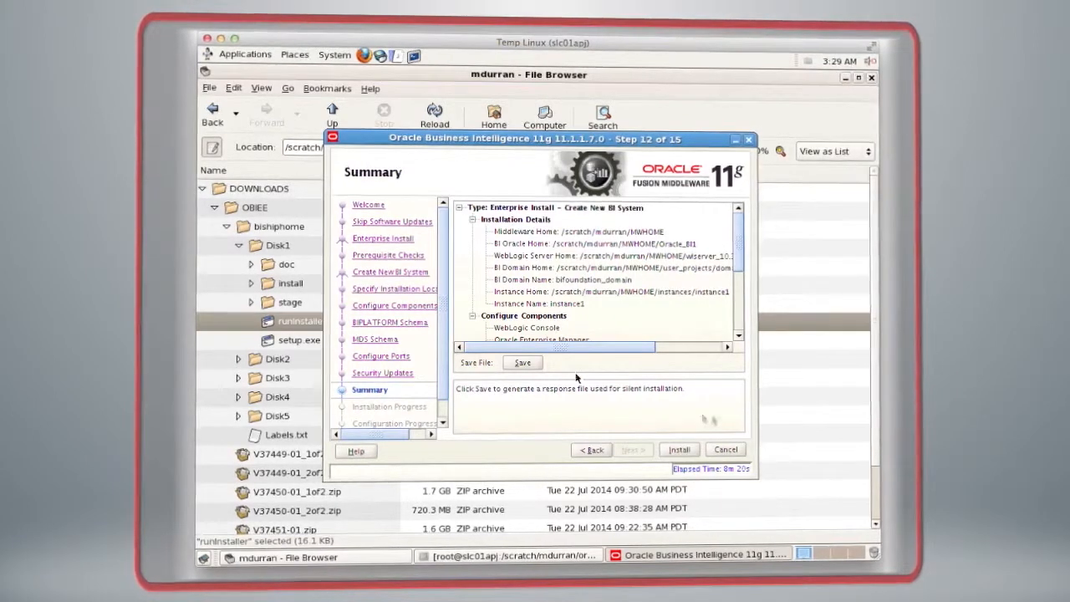
{"action": "left_click", "coordinate": [680, 450]}
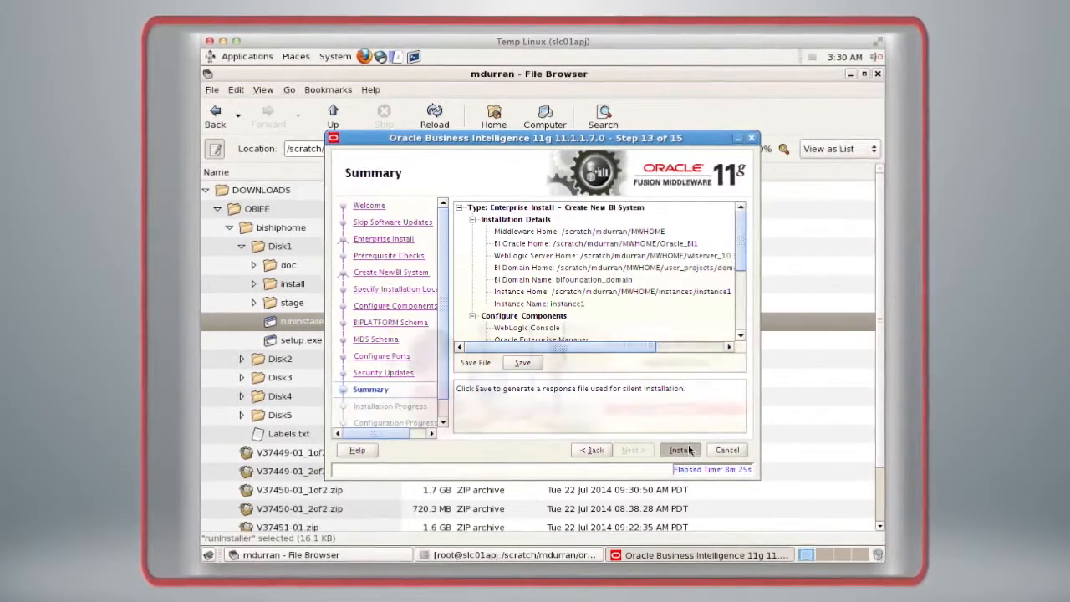